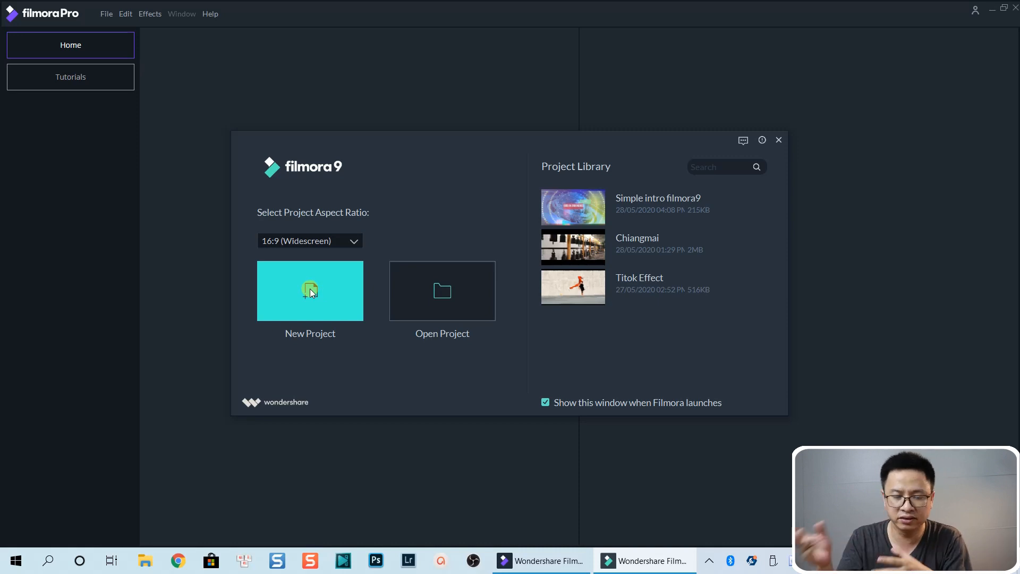
Step: Start a new project with the 16:9 widescreen aspect ratio
left_click(310, 289)
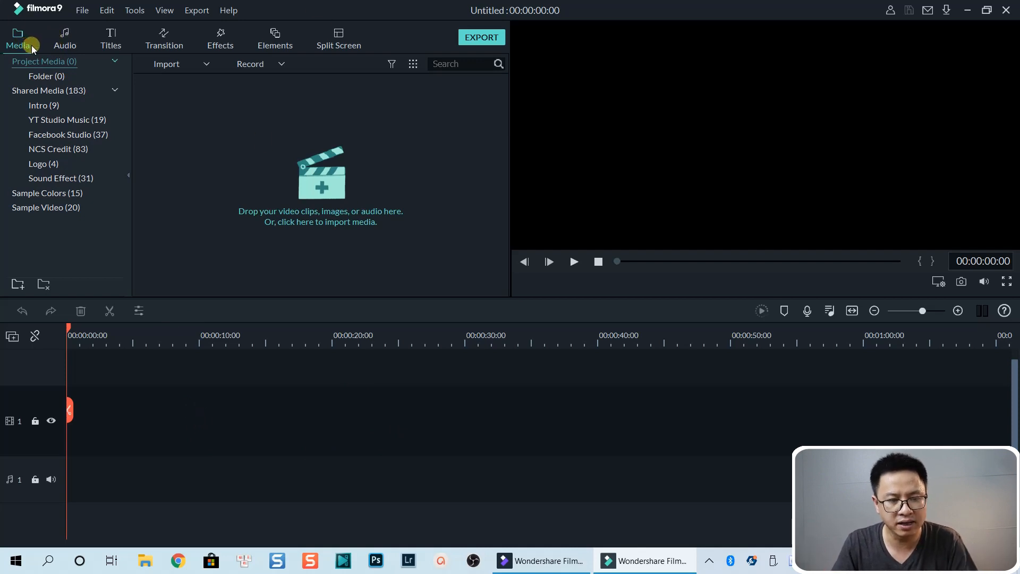
Step: Browse the Media, Audio, Transition, Effects, Elements and Split Screen libraries to compare what each offers
left_click(60, 42)
left_click(96, 41)
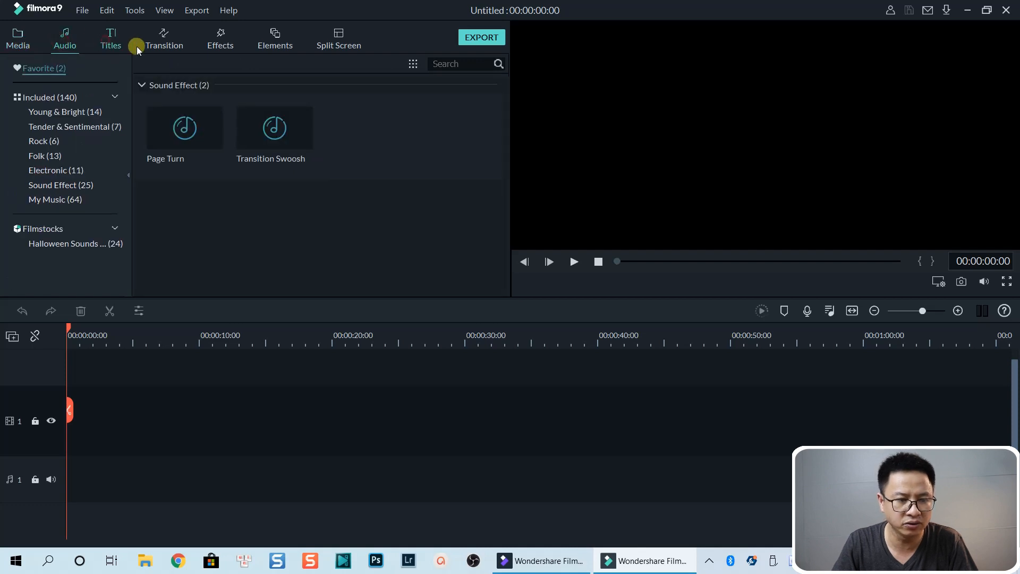
left_click(165, 40)
left_click(223, 36)
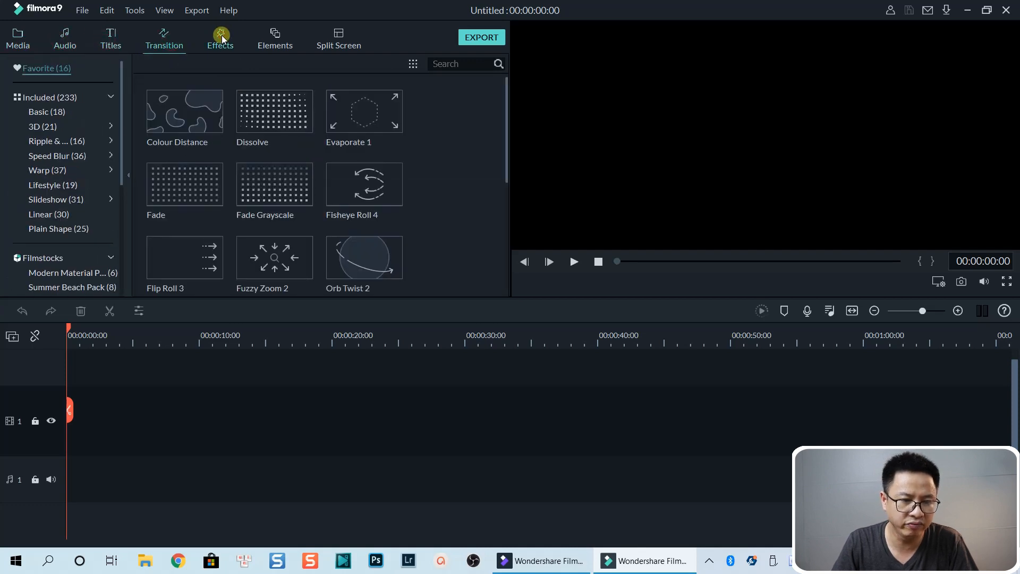
left_click(273, 37)
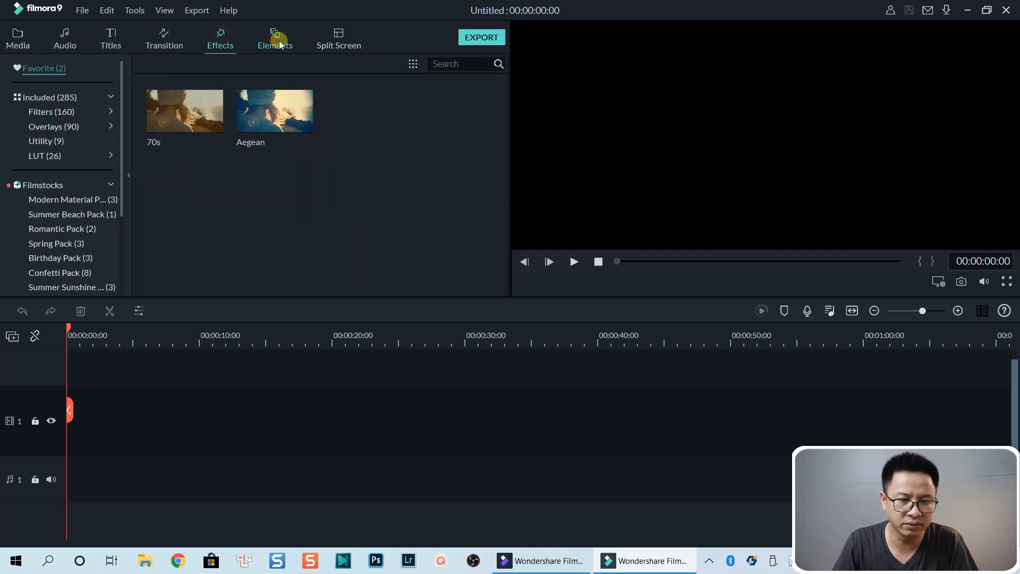
left_click(334, 39)
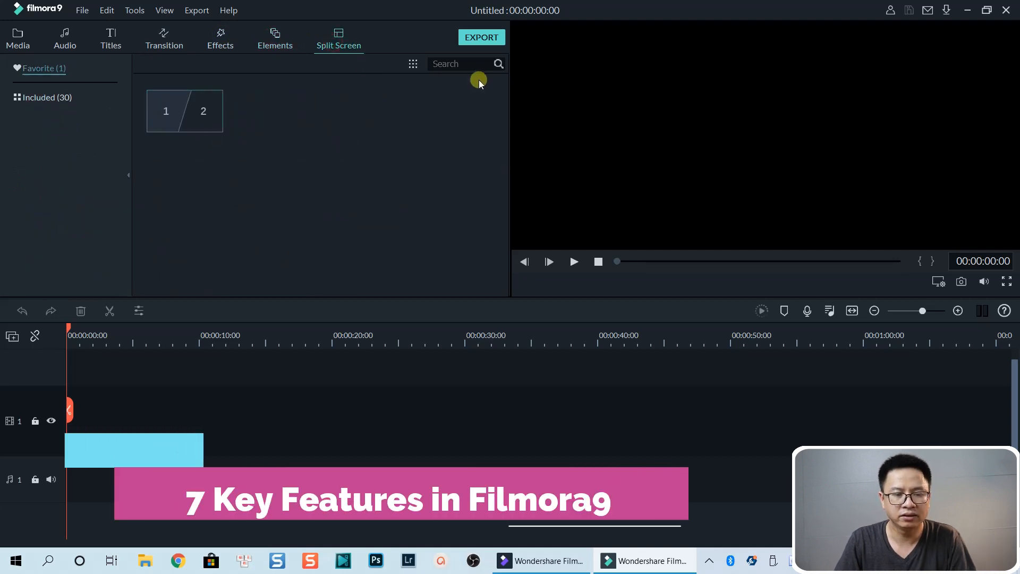
left_click(43, 98)
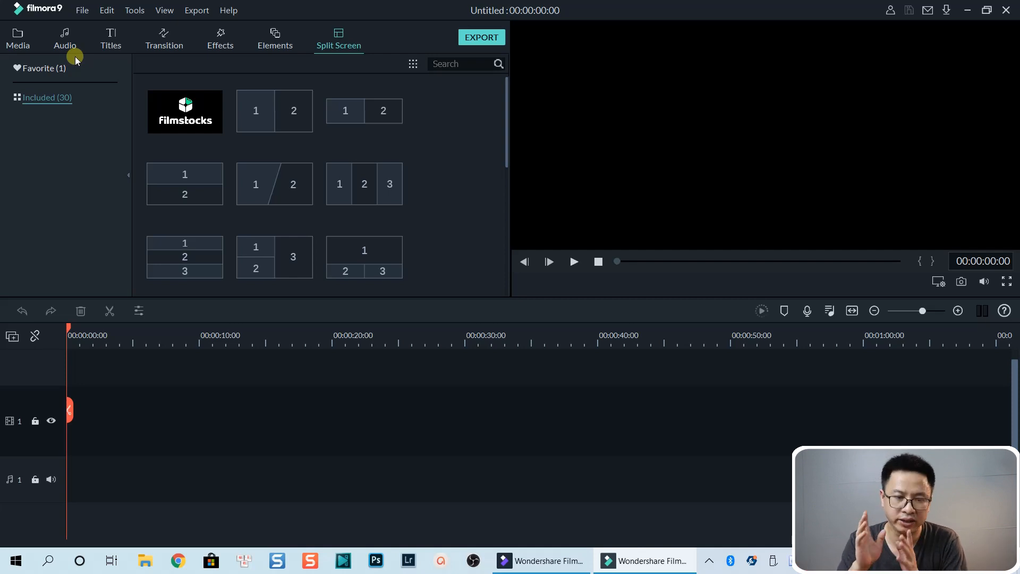
left_click(15, 35)
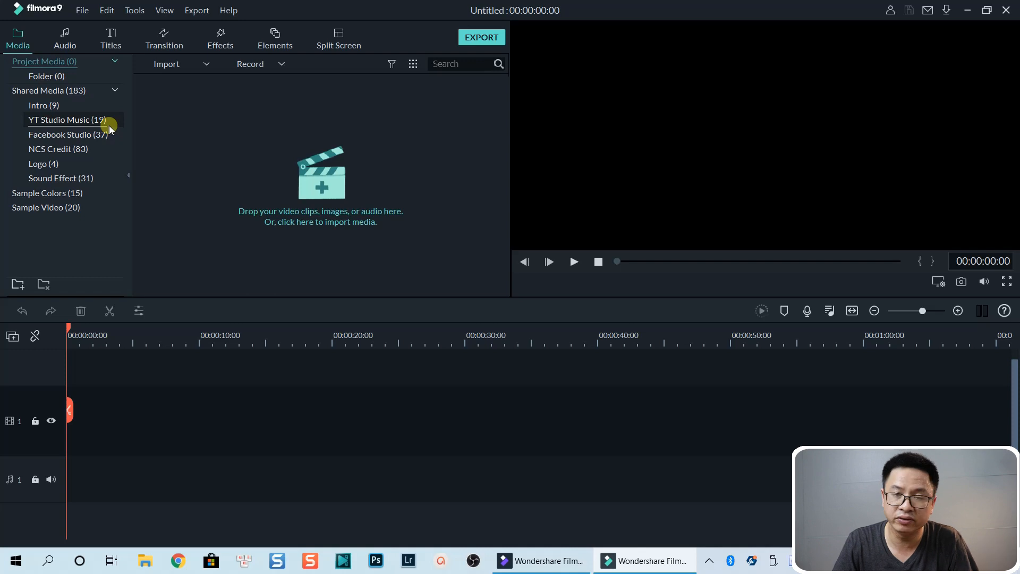
Step: Add the Travel 05 and Travel 04 sample videos to the video track
left_click(48, 208)
left_click_drag(237, 197, 81, 421)
left_click_drag(200, 202, 95, 416)
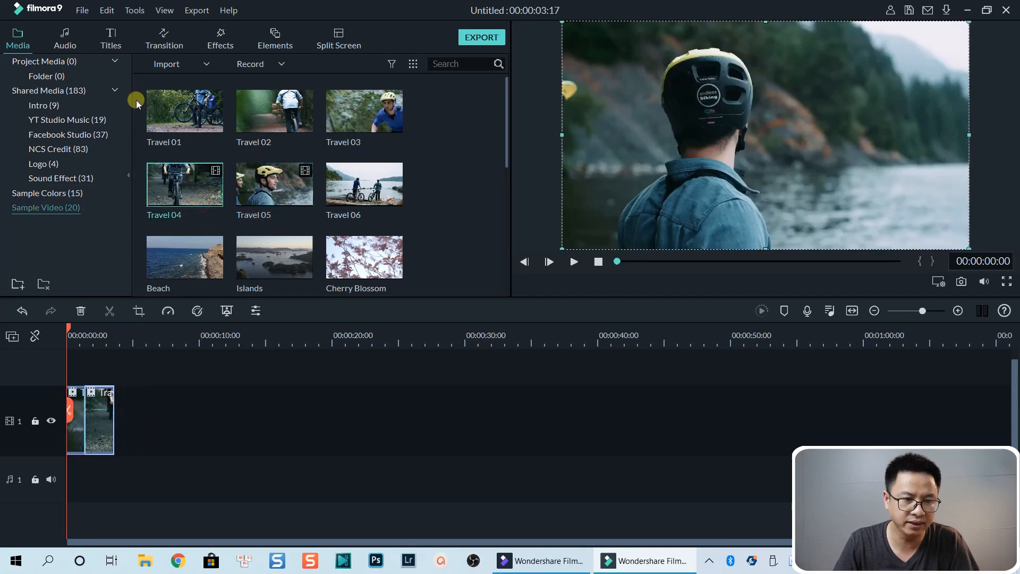
Step: Place the Default Title on a second track above the clips, opening and closing its text settings
left_click(111, 47)
left_click(58, 130)
left_click(47, 140)
left_click_drag(181, 136, 118, 379)
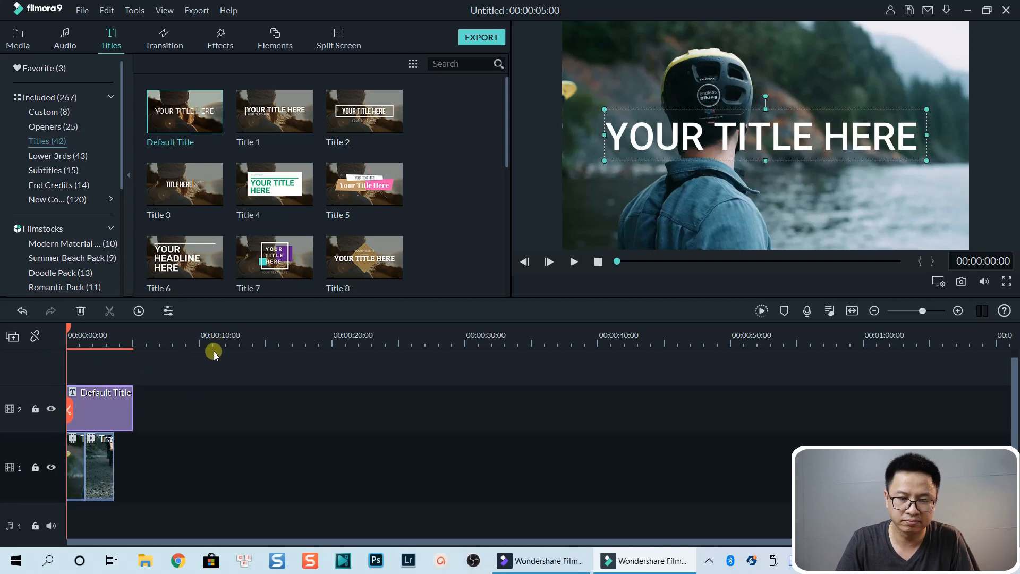
double_click(643, 149)
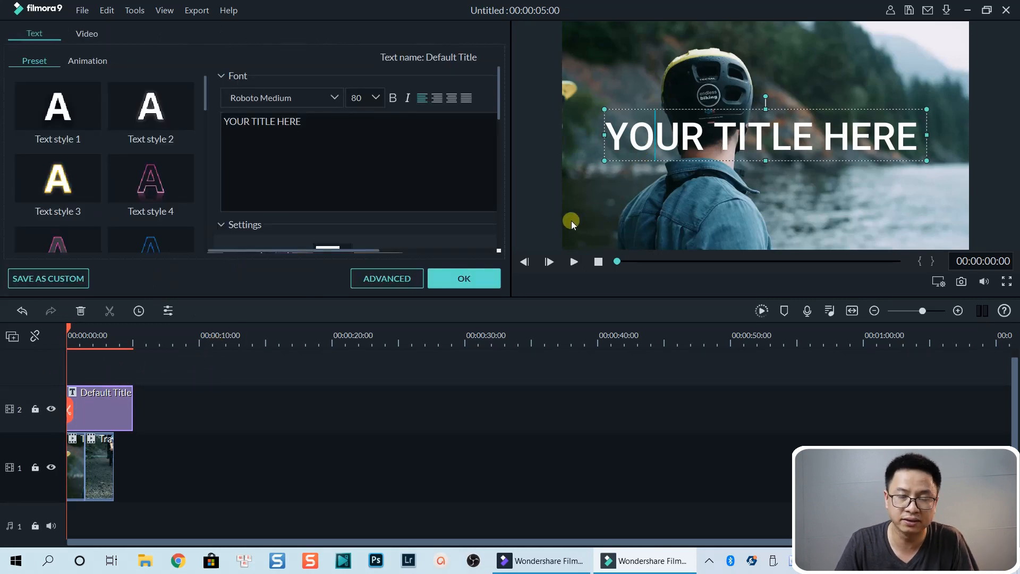
left_click(451, 280)
Step: Apply the Blind transition from the Basic category to the clips on the video track and preview playback
left_click(164, 38)
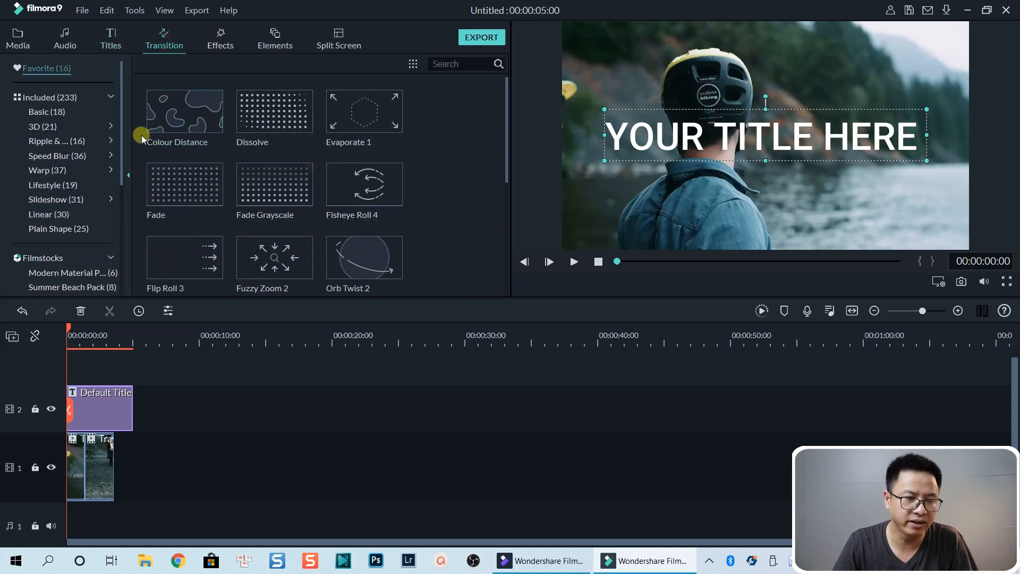
left_click(54, 99)
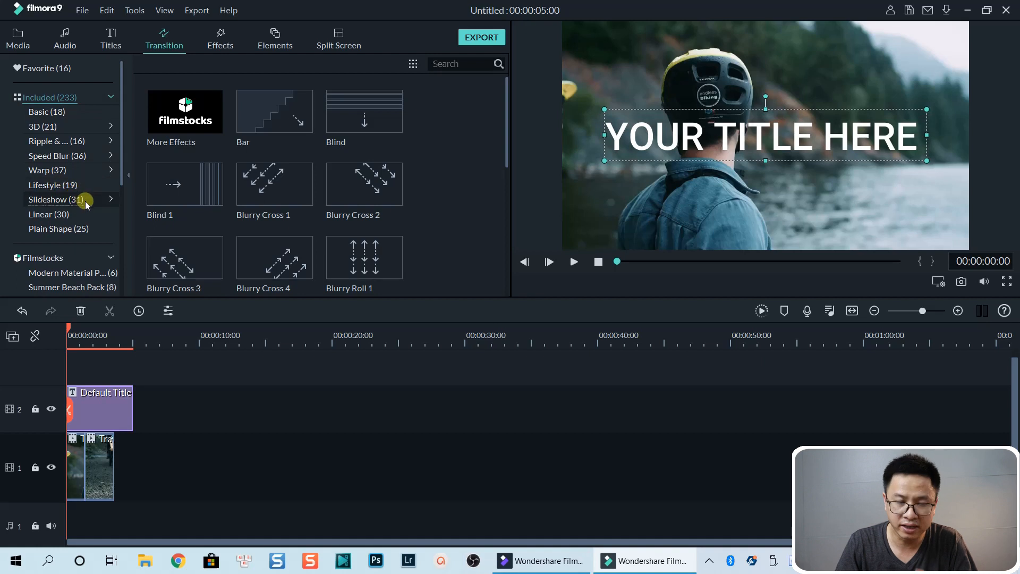
scroll(83, 201, "down", 7)
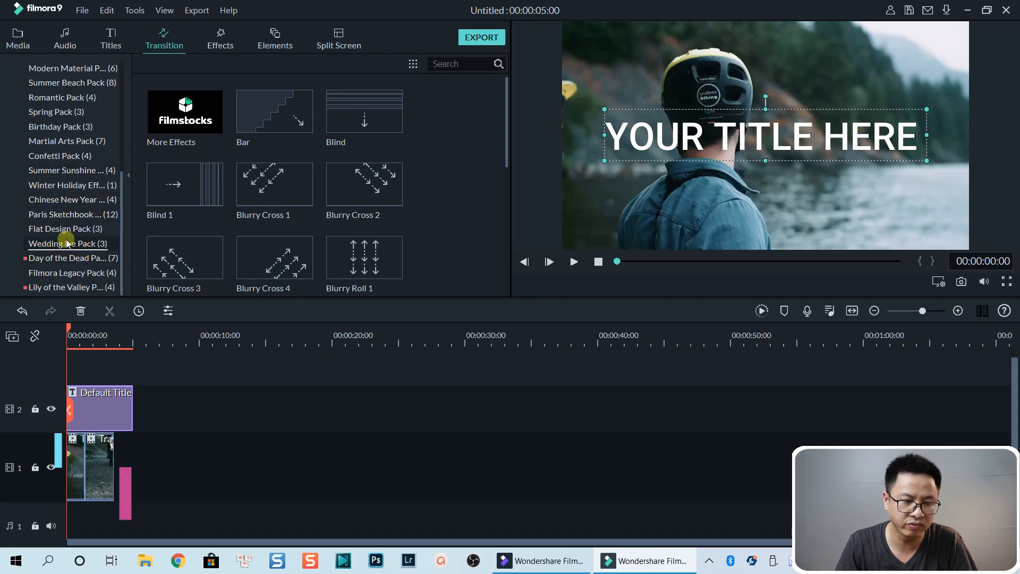
scroll(85, 215, "up", 8)
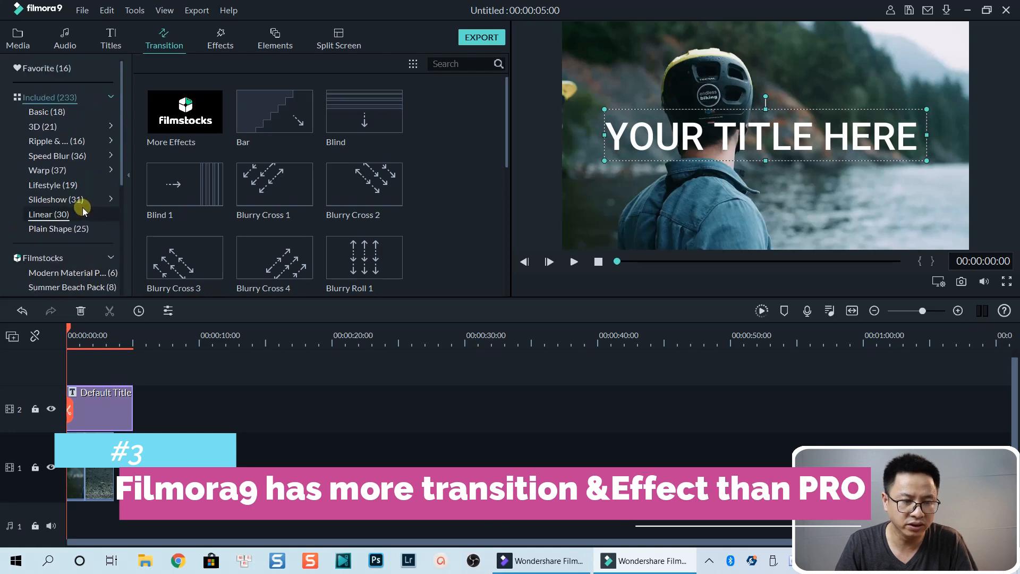
left_click(53, 112)
mouse_move(230, 144)
left_mouse_down()
mouse_move(271, 114)
mouse_move(158, 381)
mouse_move(85, 451)
left_mouse_up()
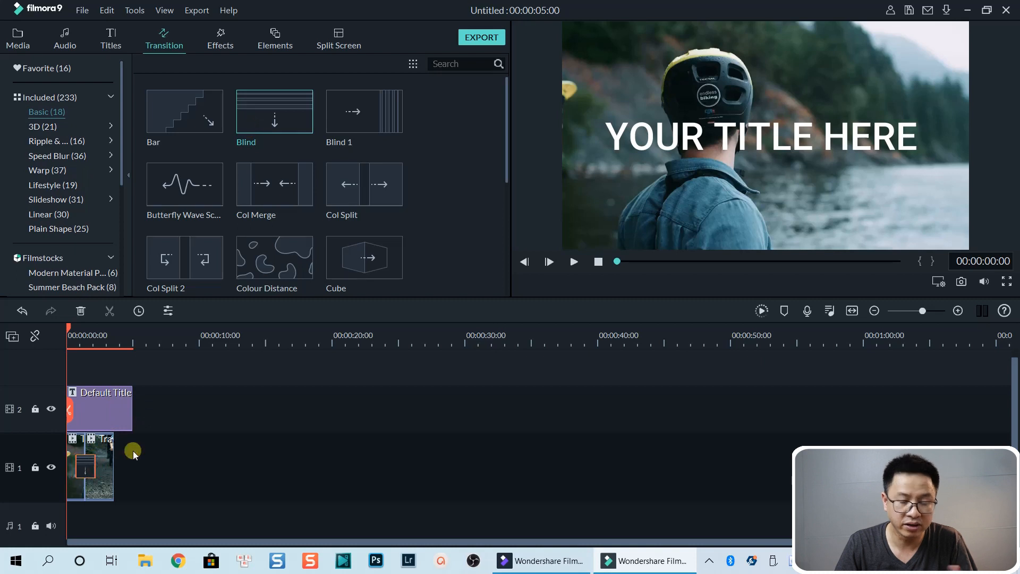
key("space")
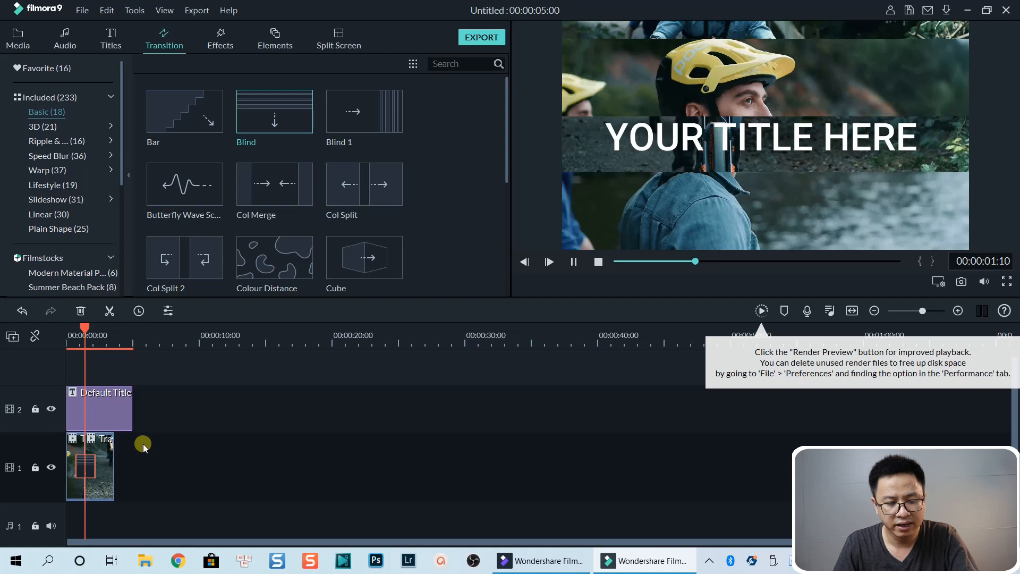
key("space")
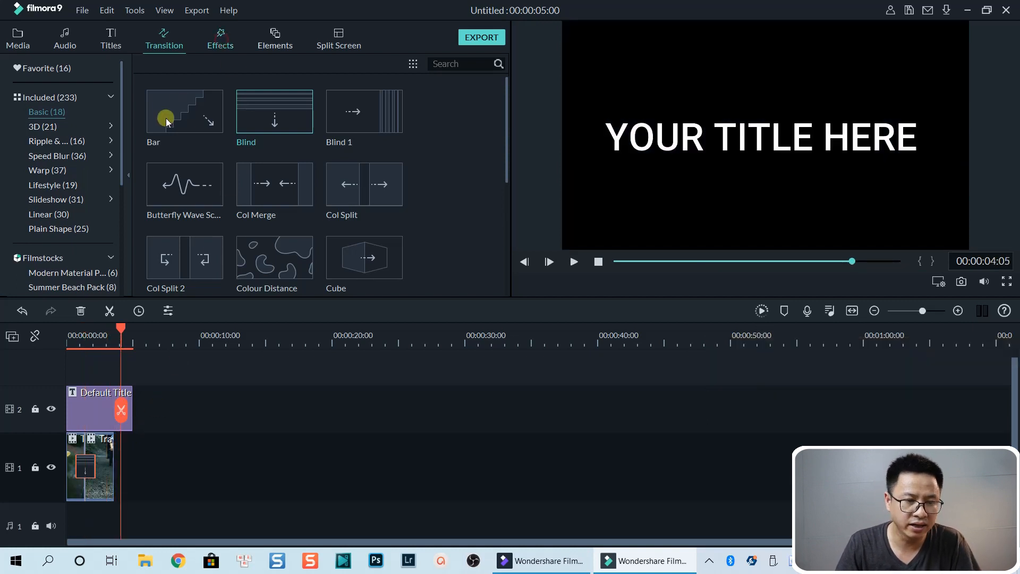
Step: Browse the Effects, Elements and Split Screen libraries
left_click(219, 40)
scroll(48, 112, "down", 2)
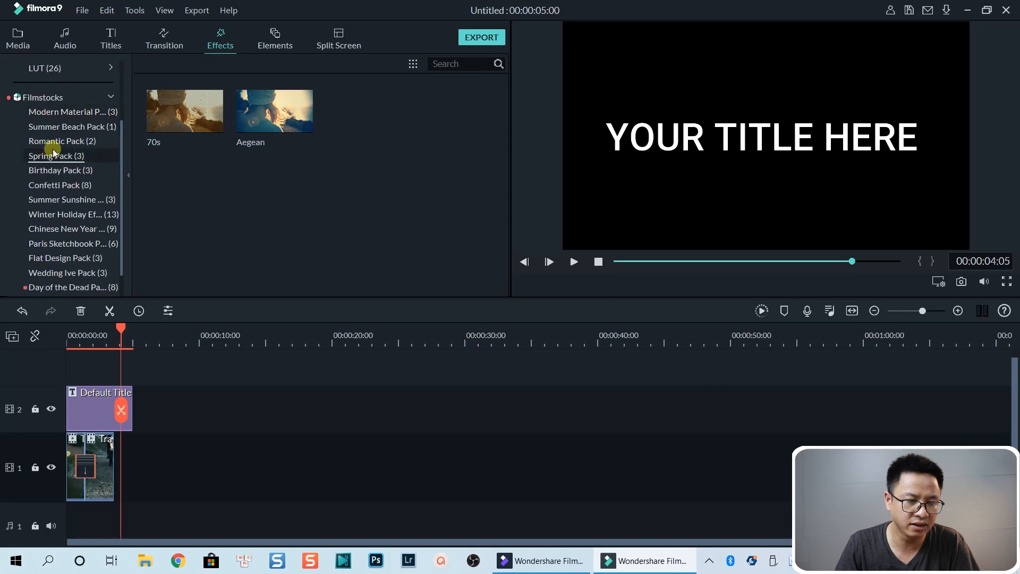
scroll(66, 196, "up", 2)
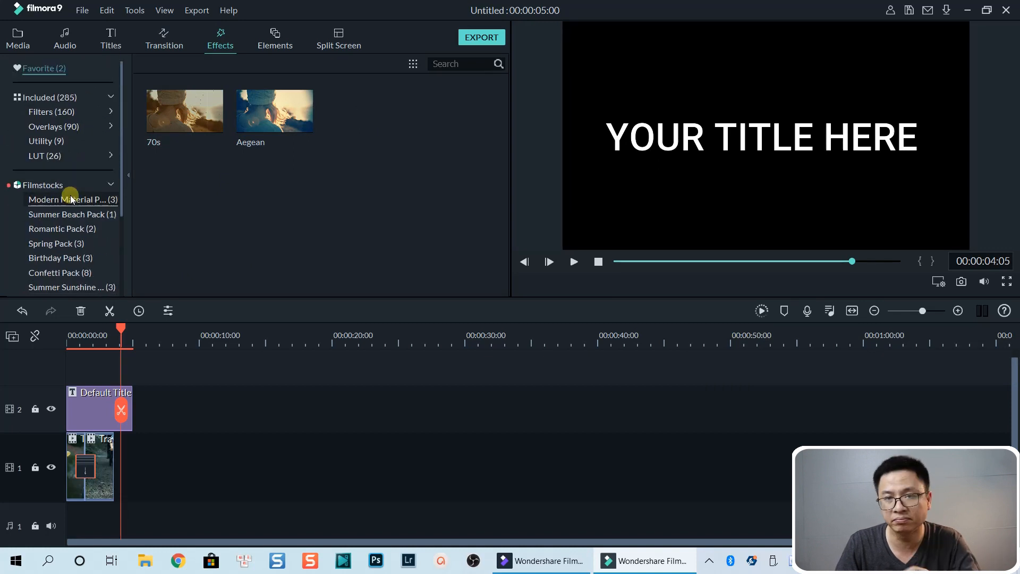
left_click(275, 40)
mouse_move(208, 217)
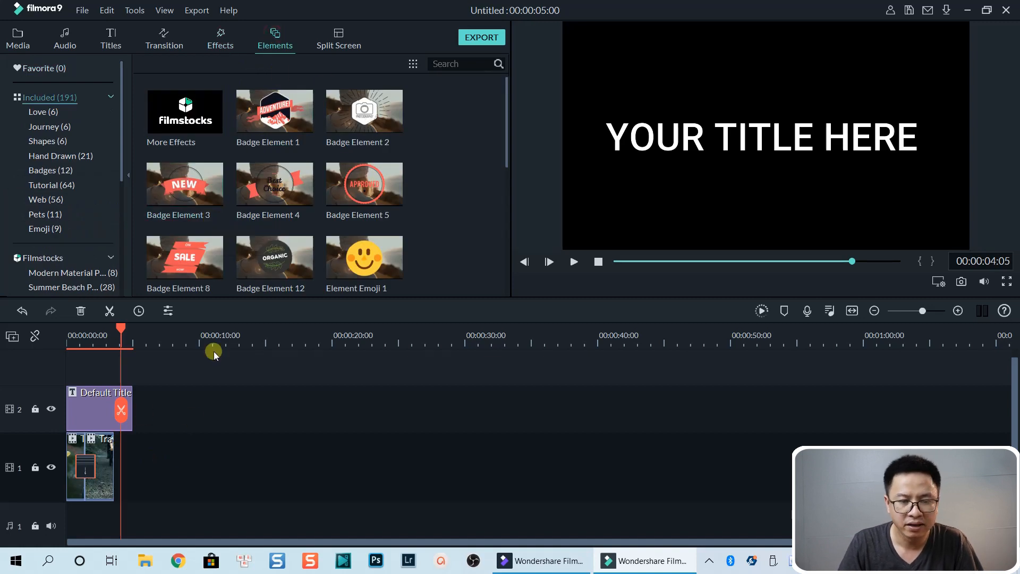
left_click(338, 39)
mouse_move(349, 177)
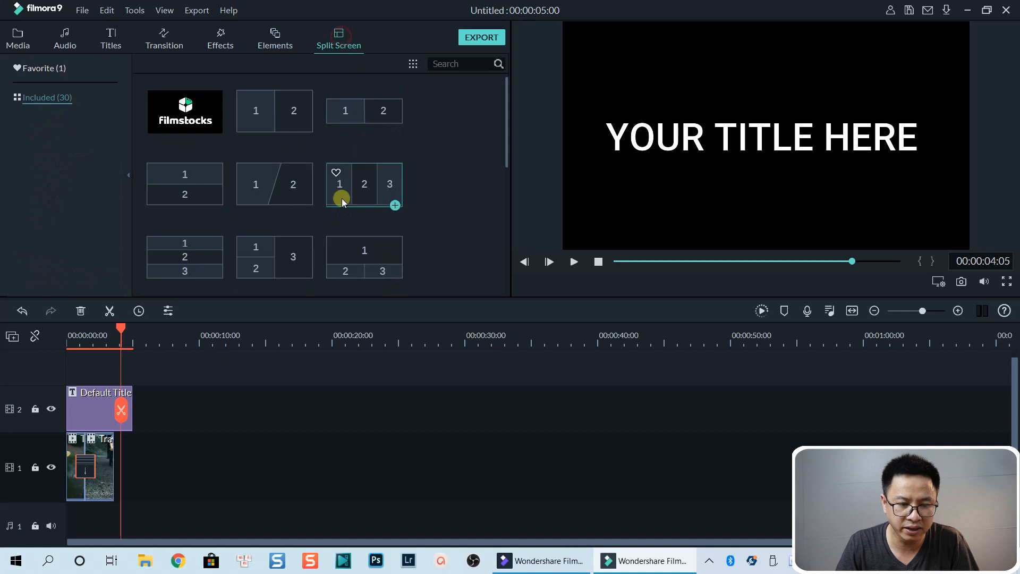
Step: Open Advanced Color Correction for the first clip, review its Preset and Adjust tabs, and cancel
left_click(83, 344)
left_click(93, 449)
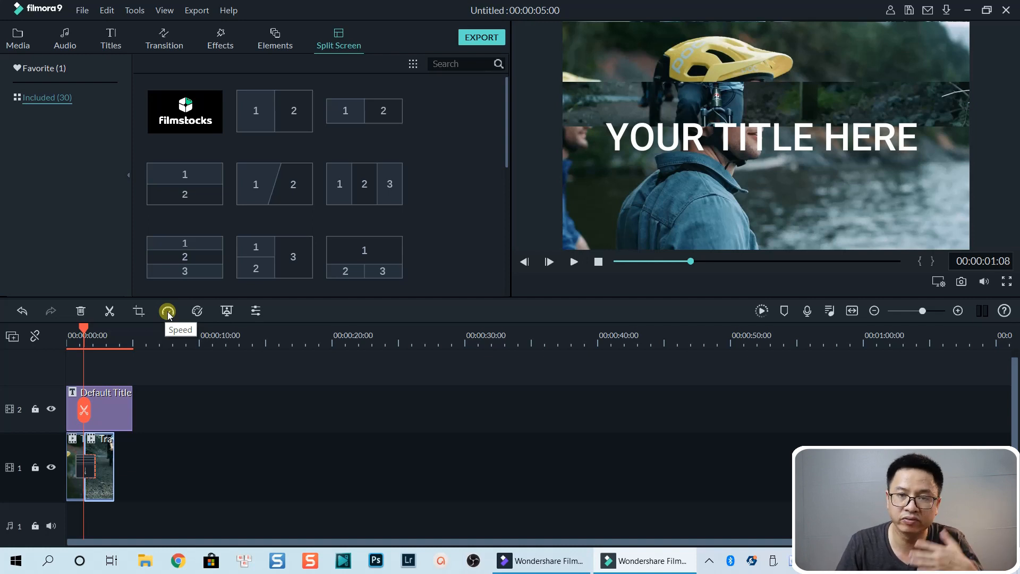
left_click(198, 311)
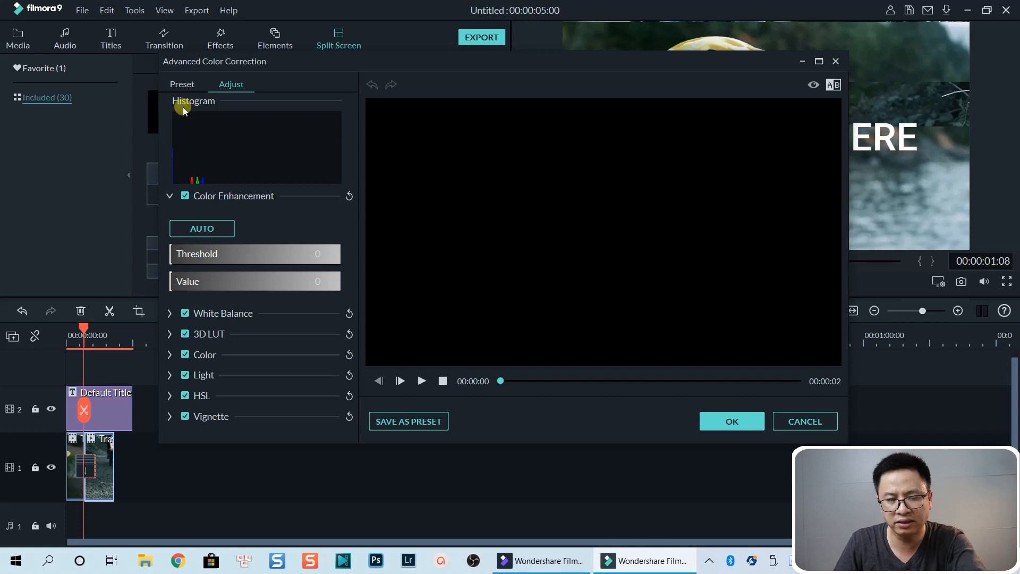
left_click(187, 87)
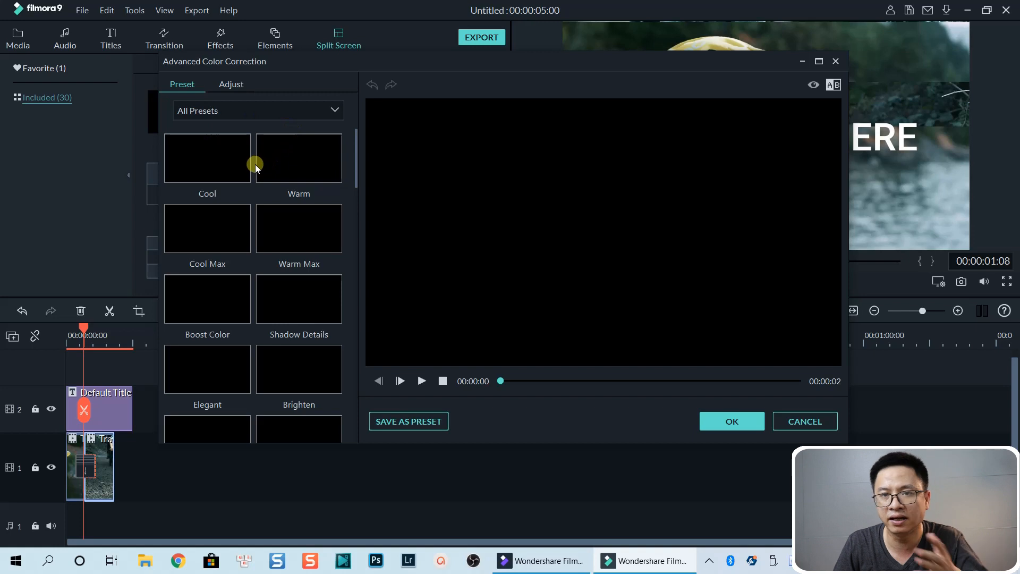
left_click(229, 84)
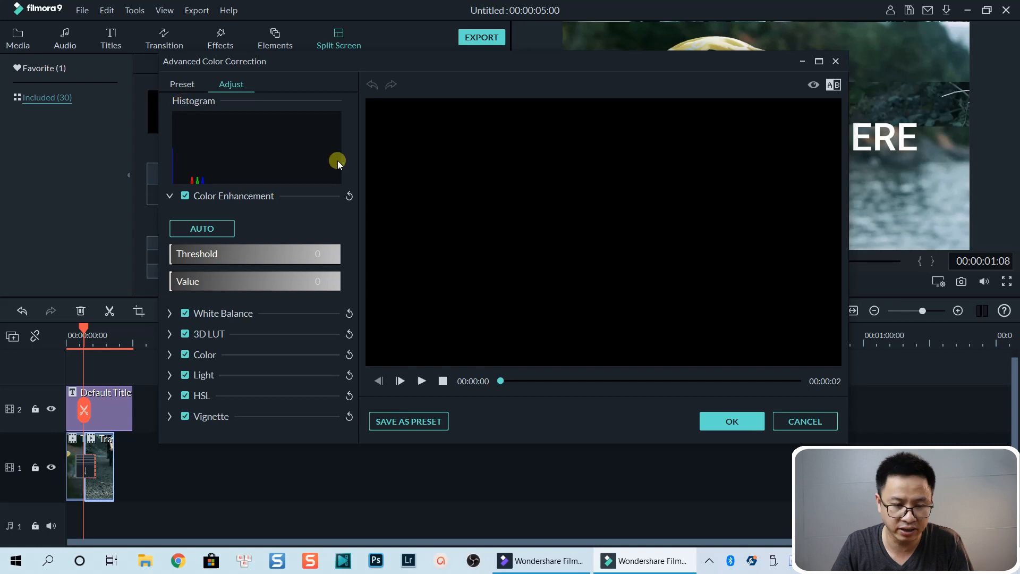
left_click(800, 61)
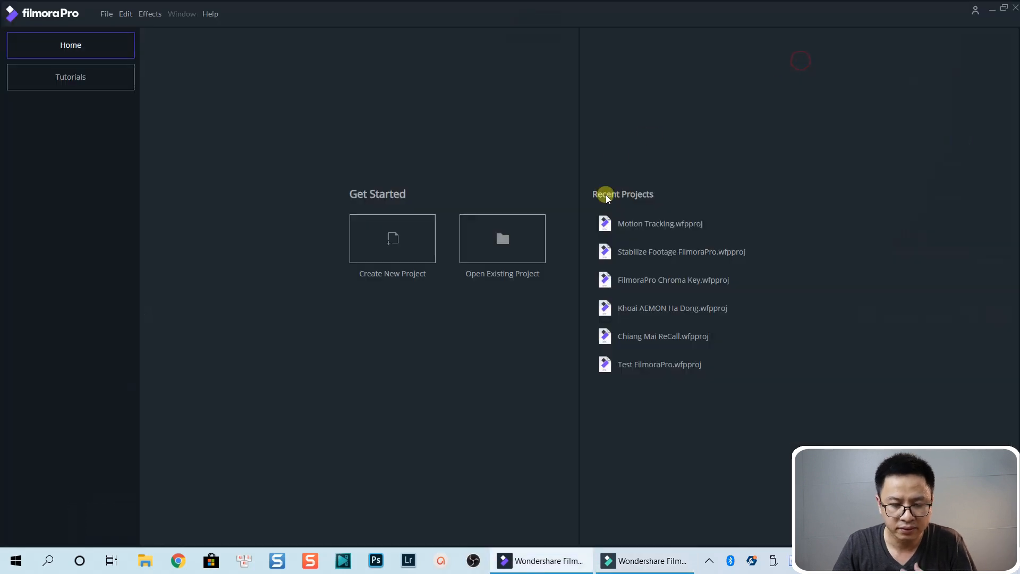
left_click(648, 555)
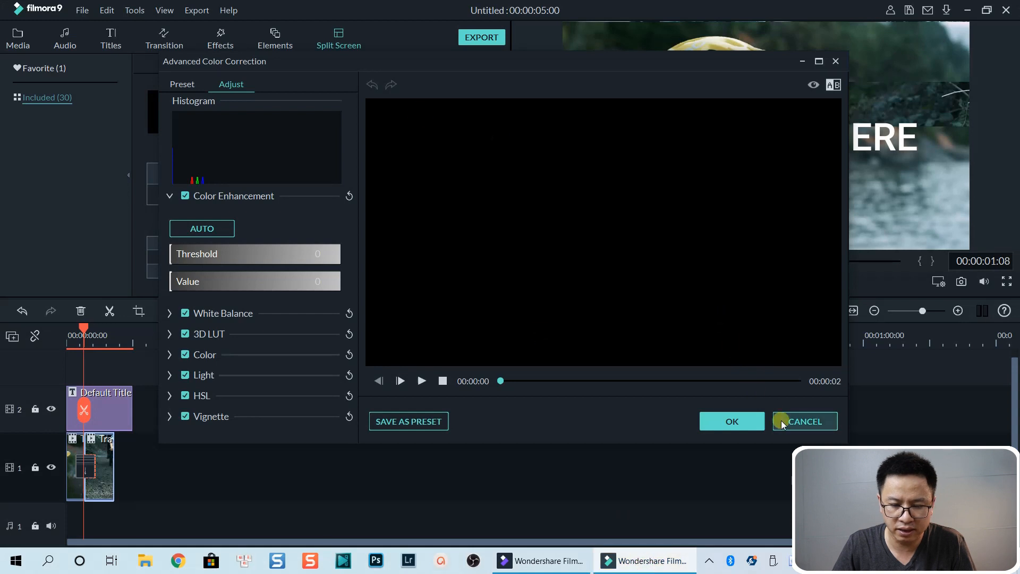
left_click(781, 421)
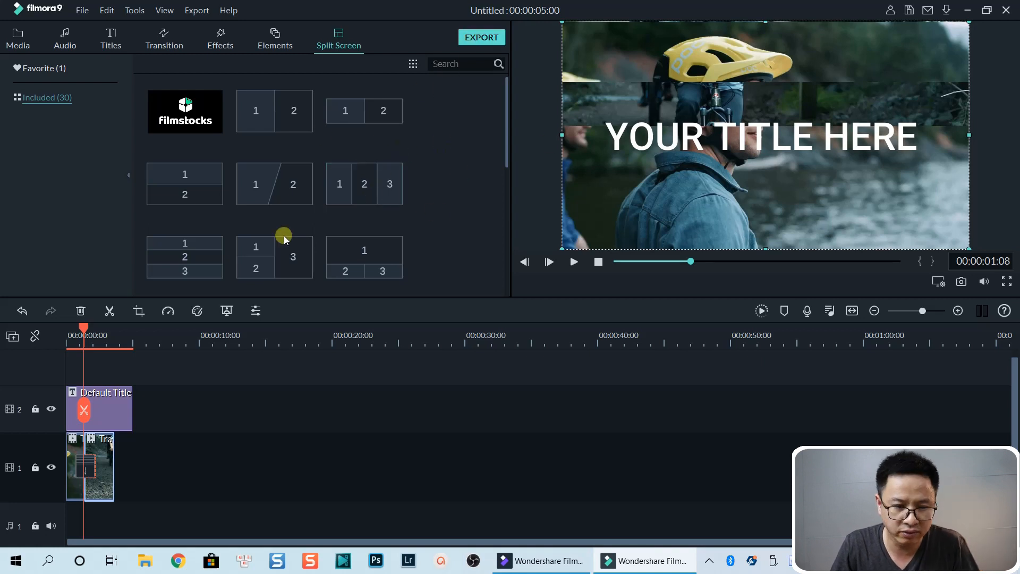
Step: Switch to FilmoraPro and create a new project using the 1080p Full HD @ 24 fps template
left_click(546, 562)
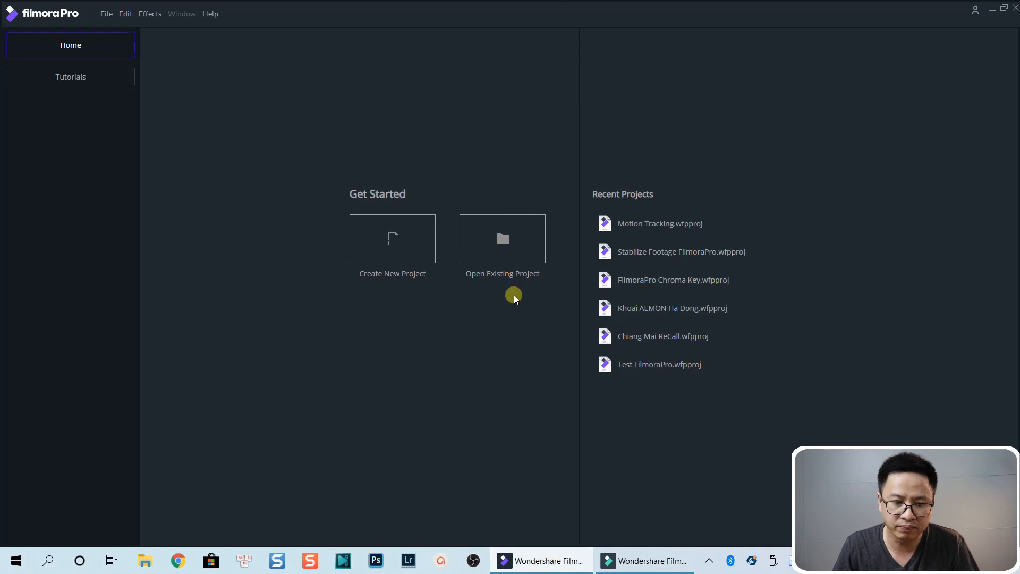
left_click(386, 250)
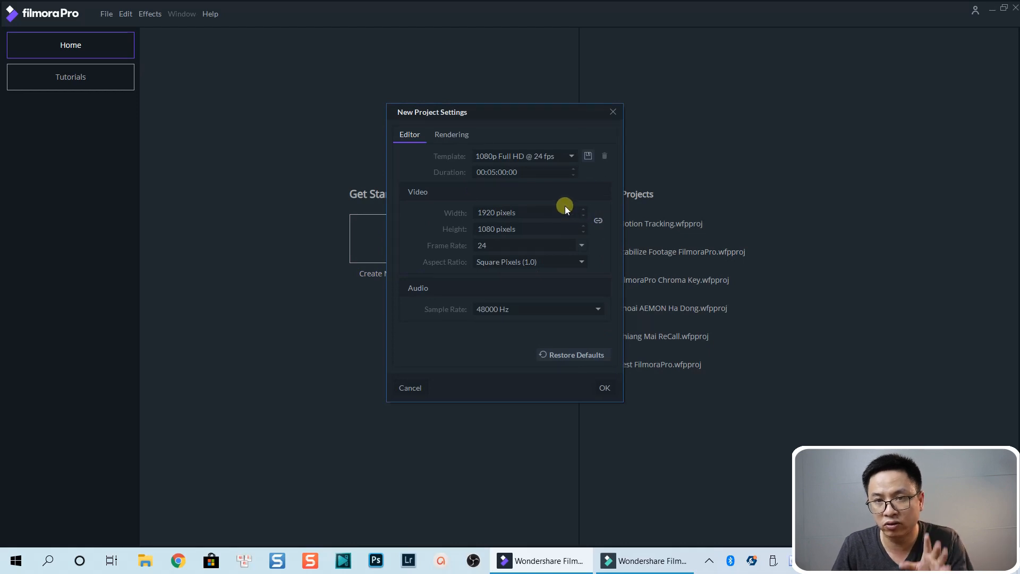
left_click(560, 155)
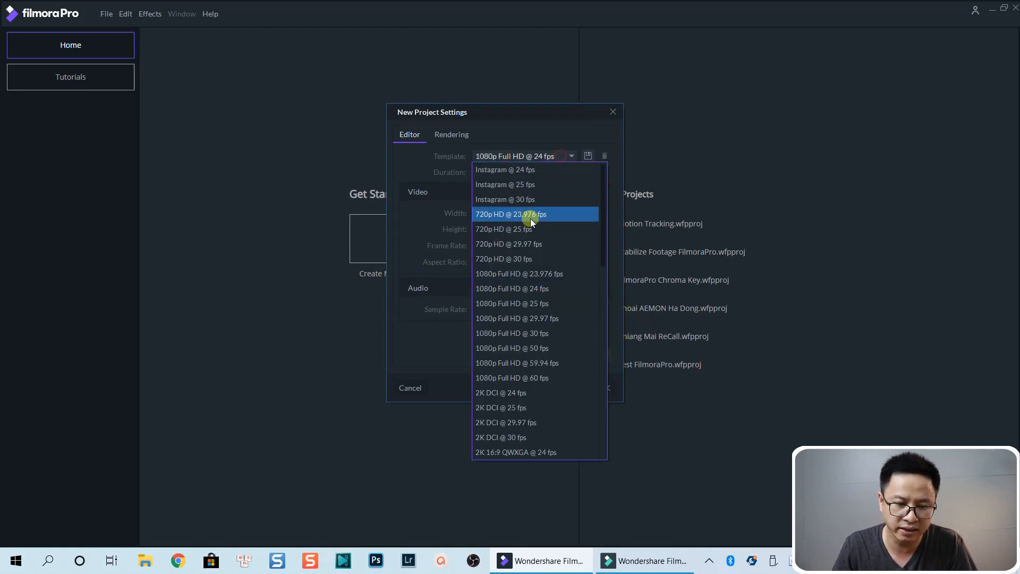
left_click(438, 186)
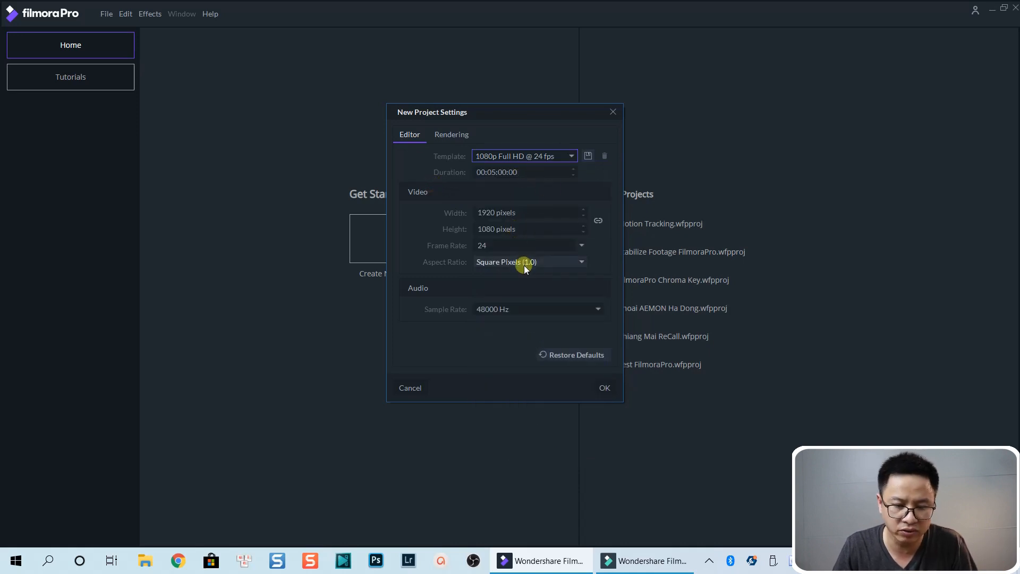
left_click(604, 386)
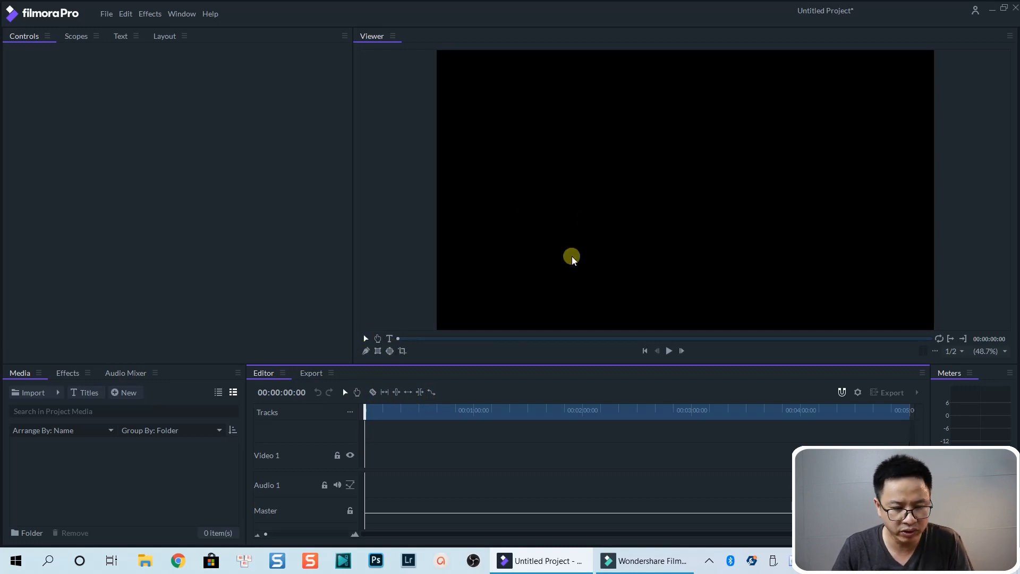
Step: Look through the Media, Effects and Audio Mixer panels of the new project
left_click(18, 372)
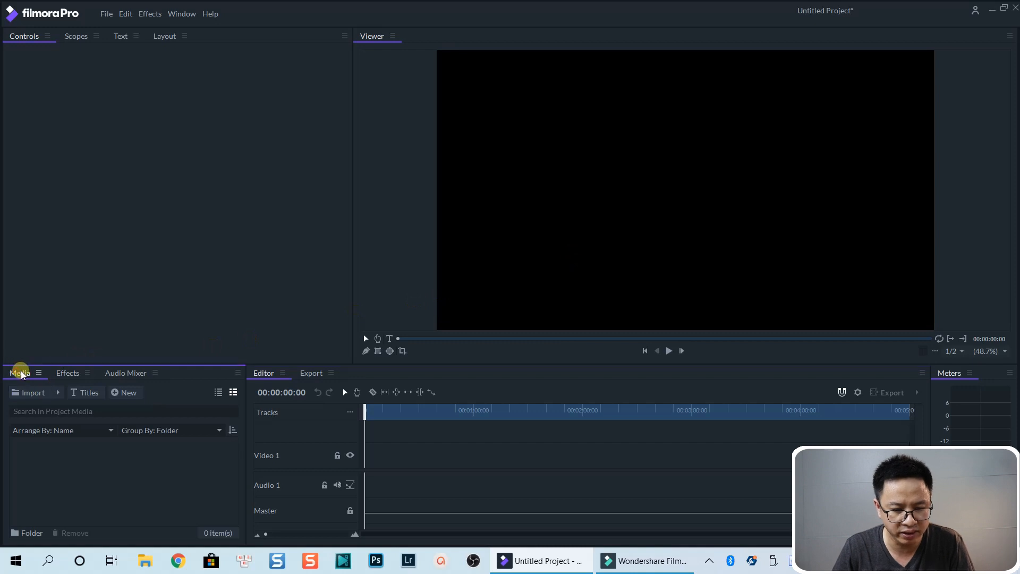
left_click(62, 375)
left_click(127, 372)
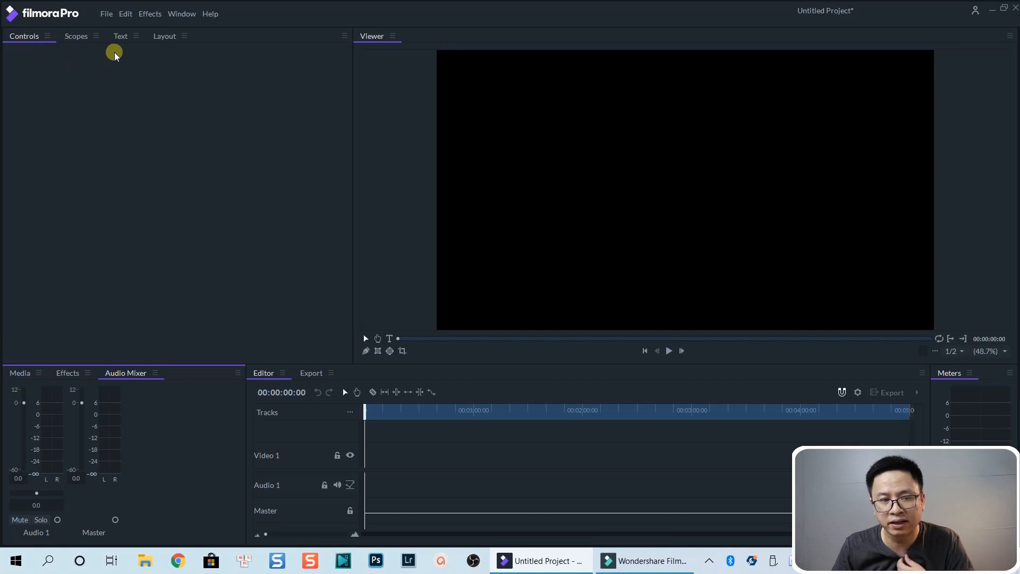
Step: Look through the Scopes, Text and Layout panels and open the Layout panel's menu
left_click(73, 37)
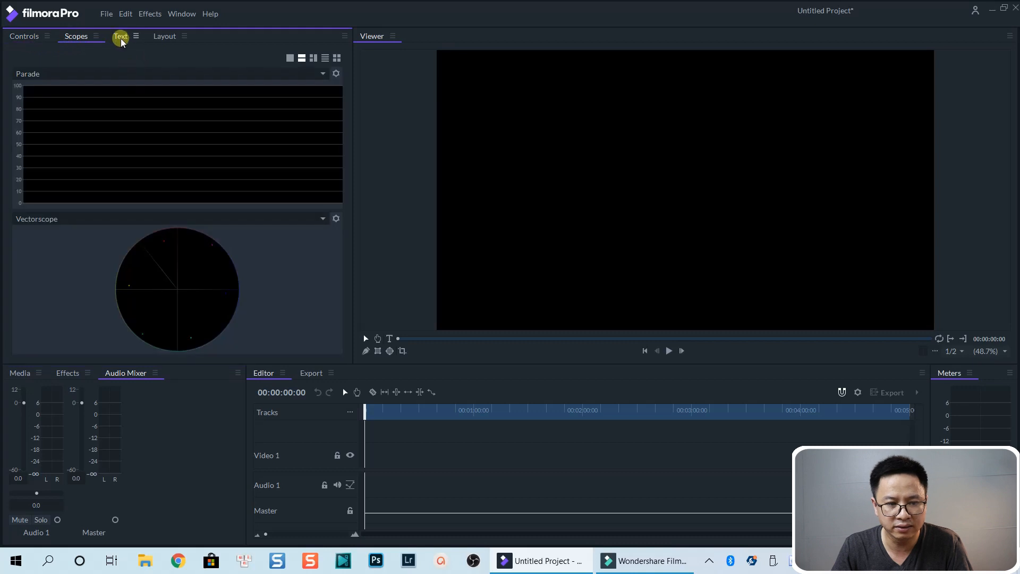
left_click(120, 37)
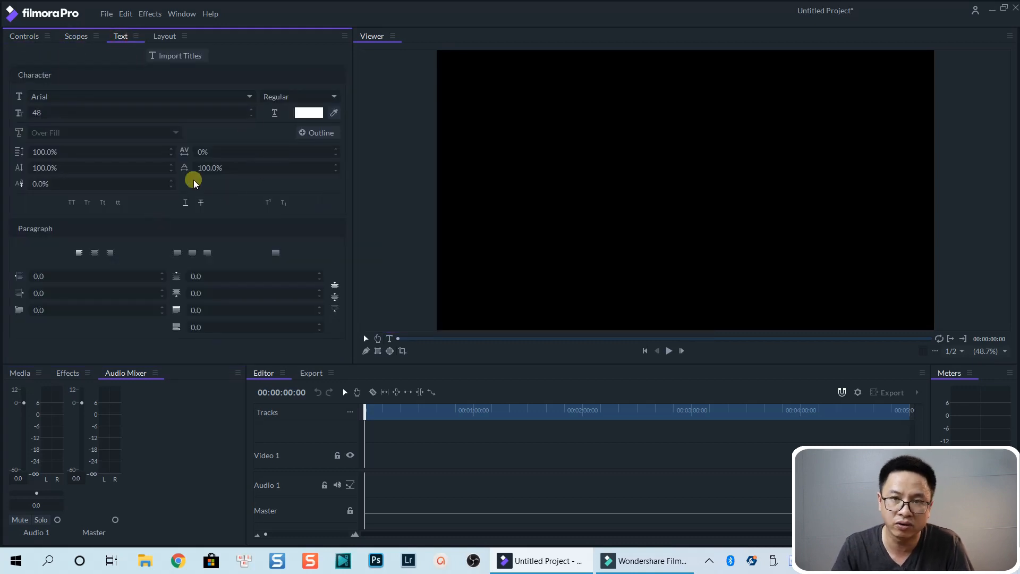
left_click(165, 37)
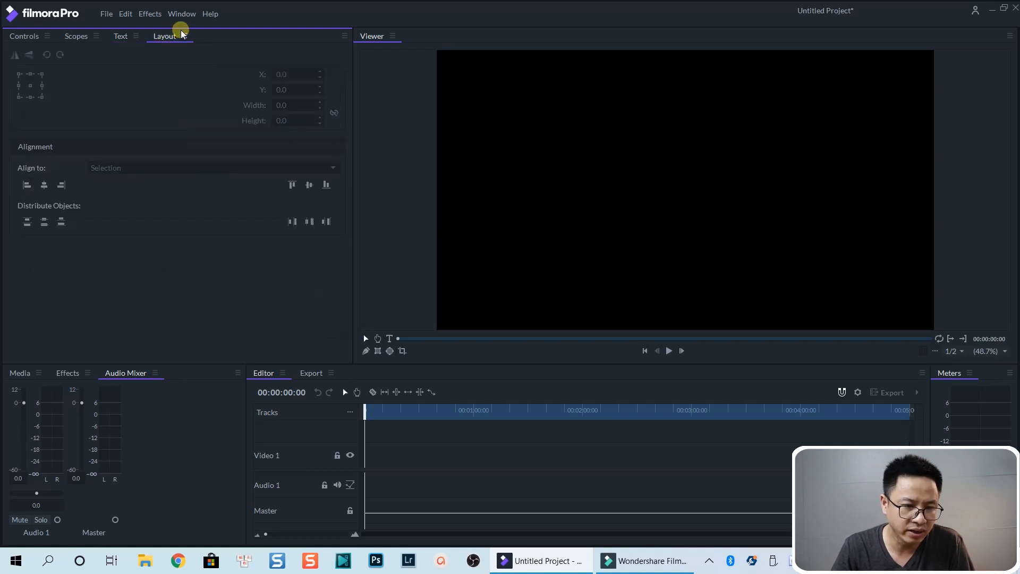
left_click(185, 36)
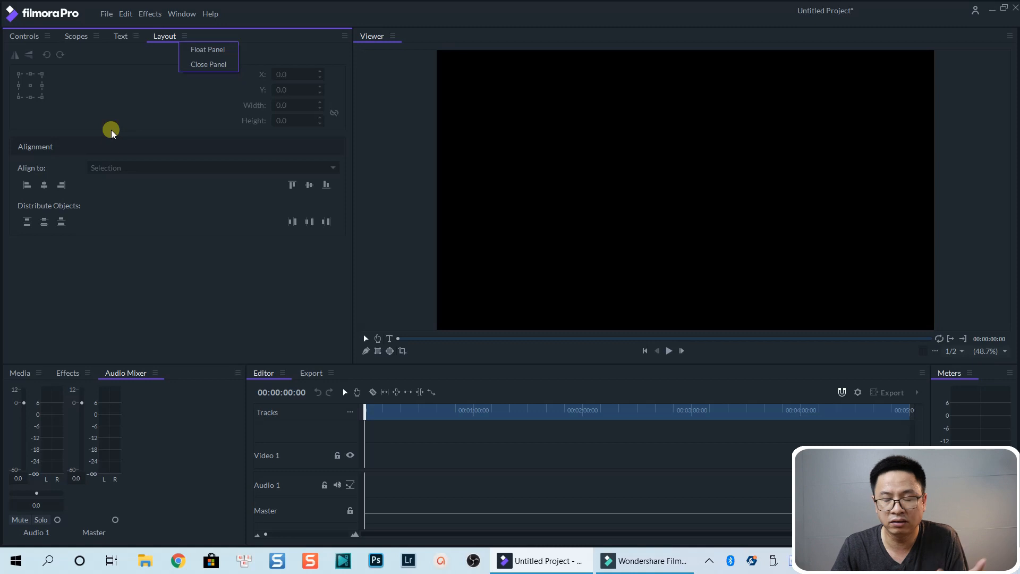
Step: Open Options and review the General, Interface, Display, Render, Shortcuts and Export pages, then close the dialog
left_click(107, 13)
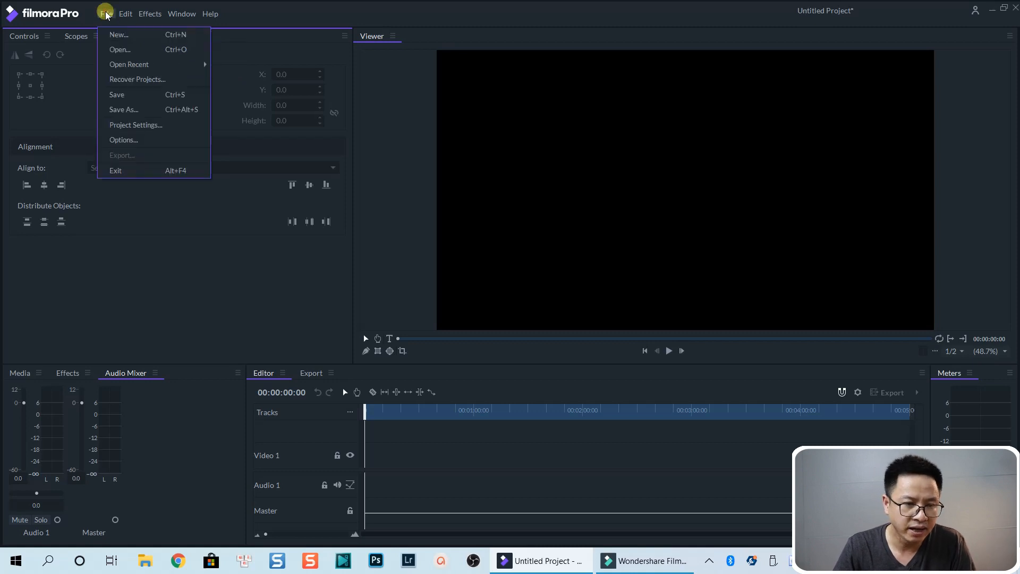
left_click(126, 139)
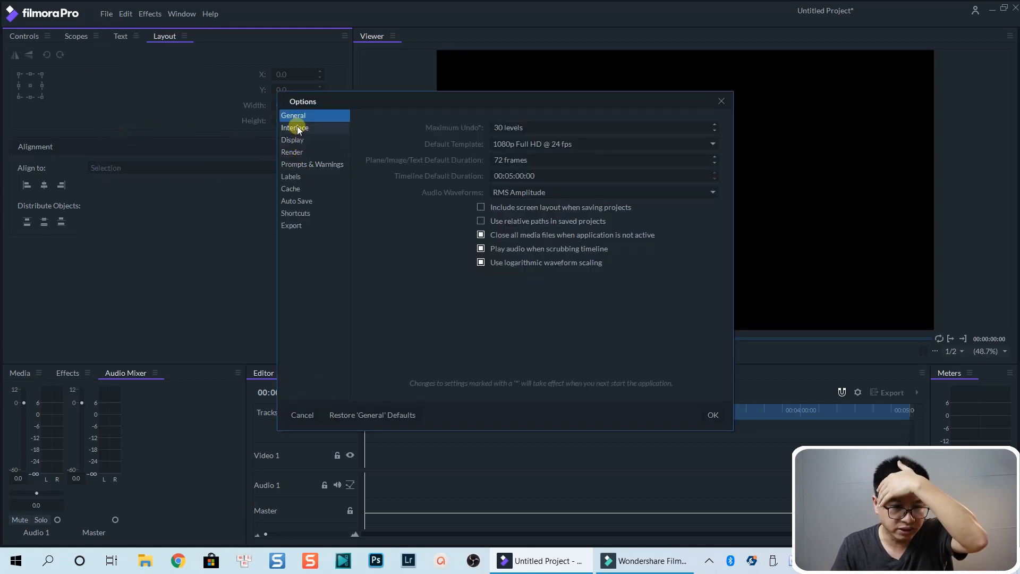
left_click(297, 128)
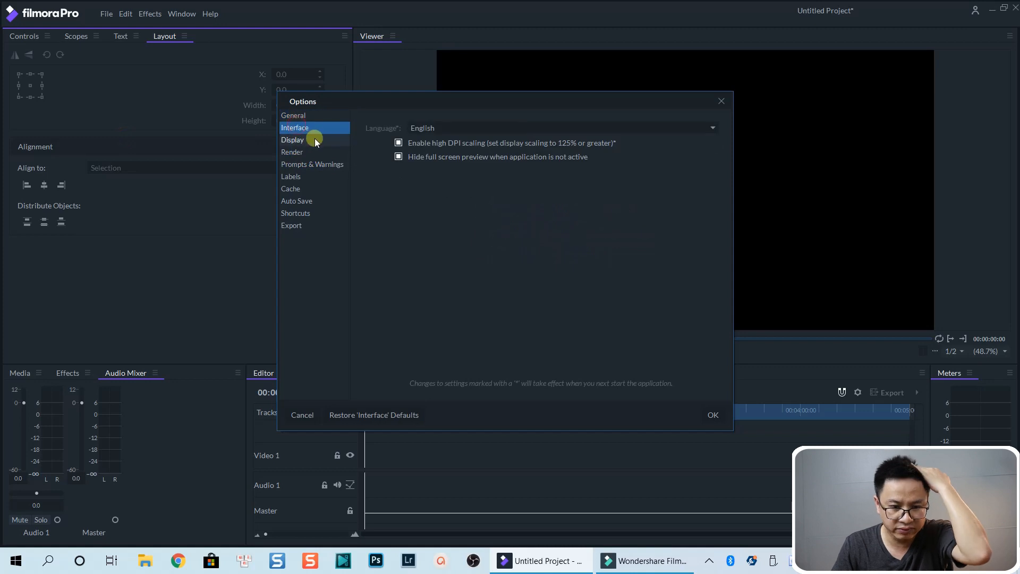
left_click(473, 133)
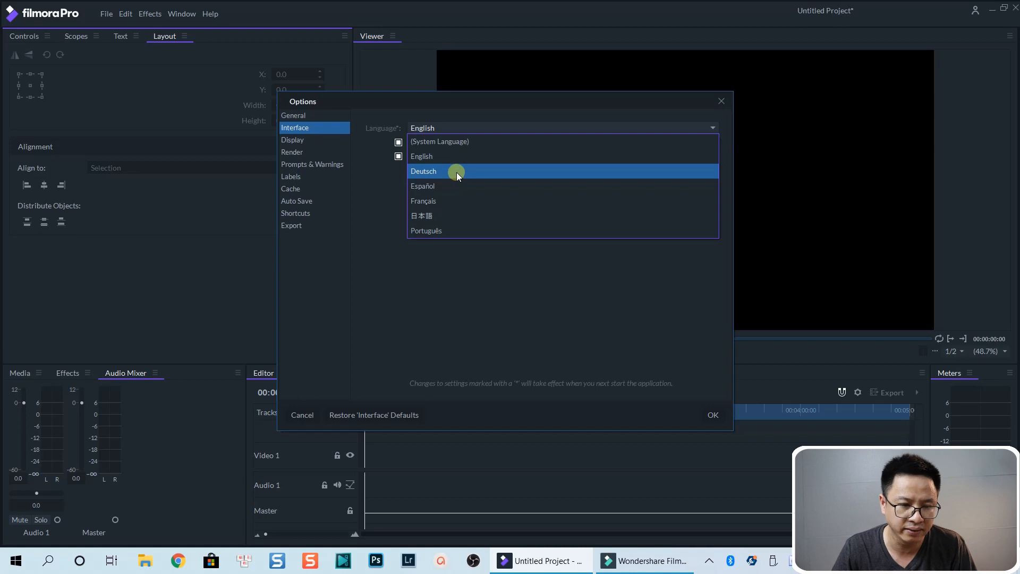
left_click(317, 141)
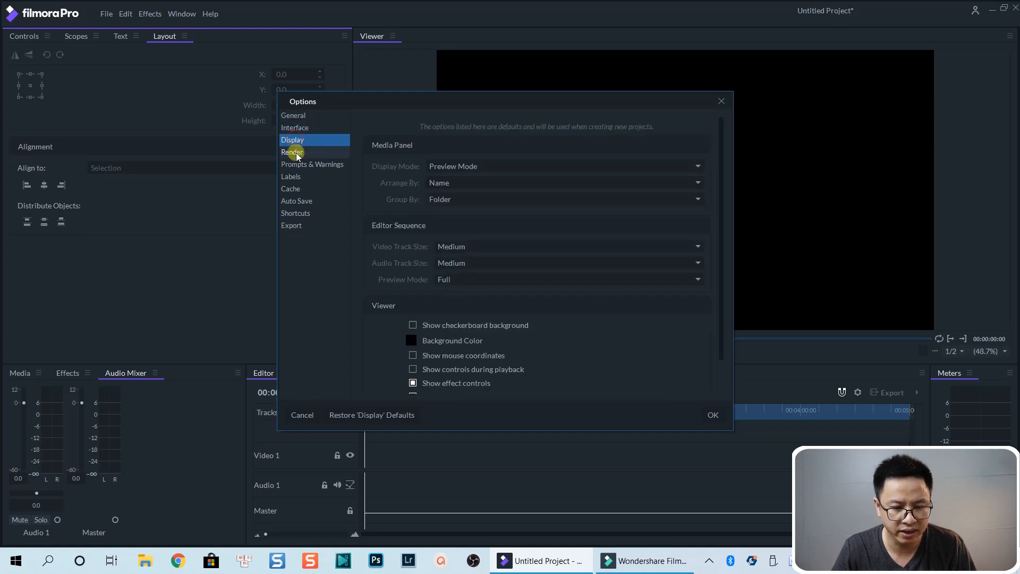
left_click(297, 153)
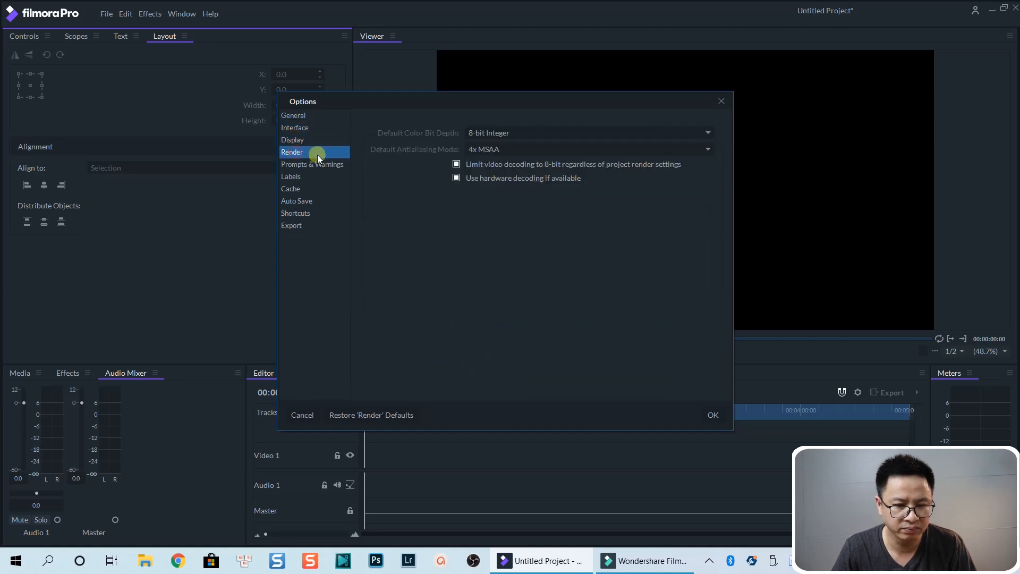
left_click(527, 132)
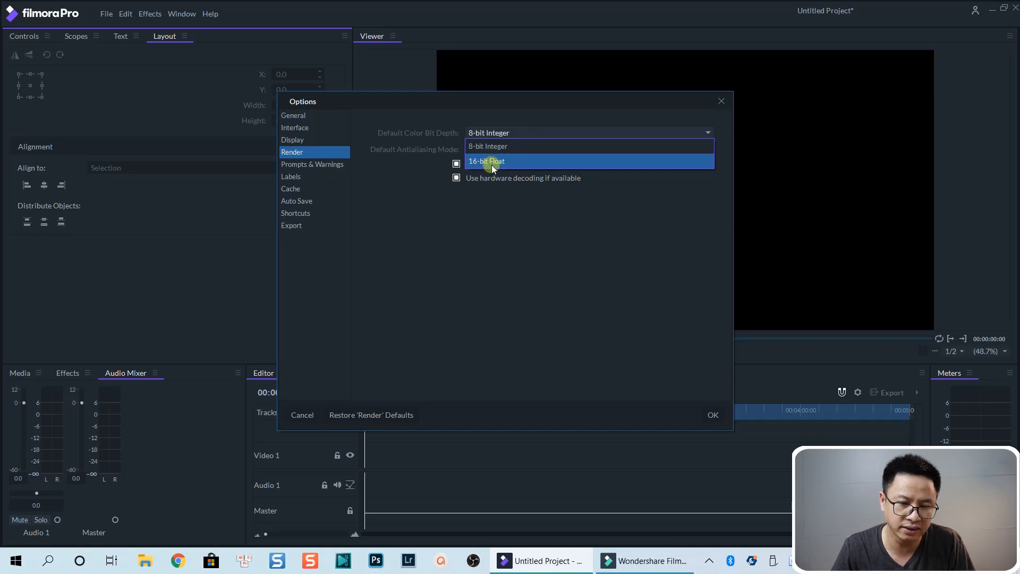
left_click(295, 181)
left_click(296, 190)
left_click(296, 213)
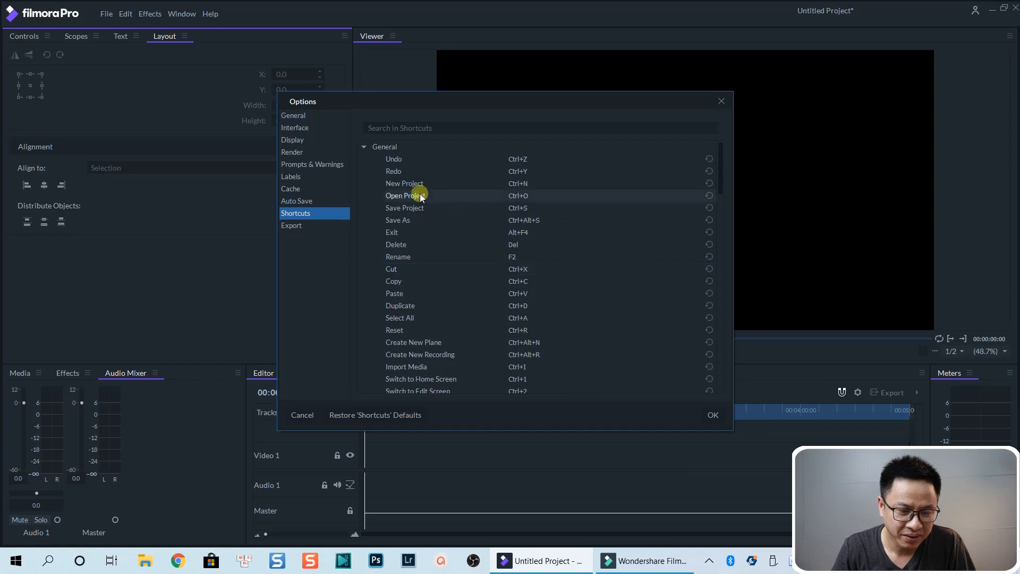
left_click(291, 225)
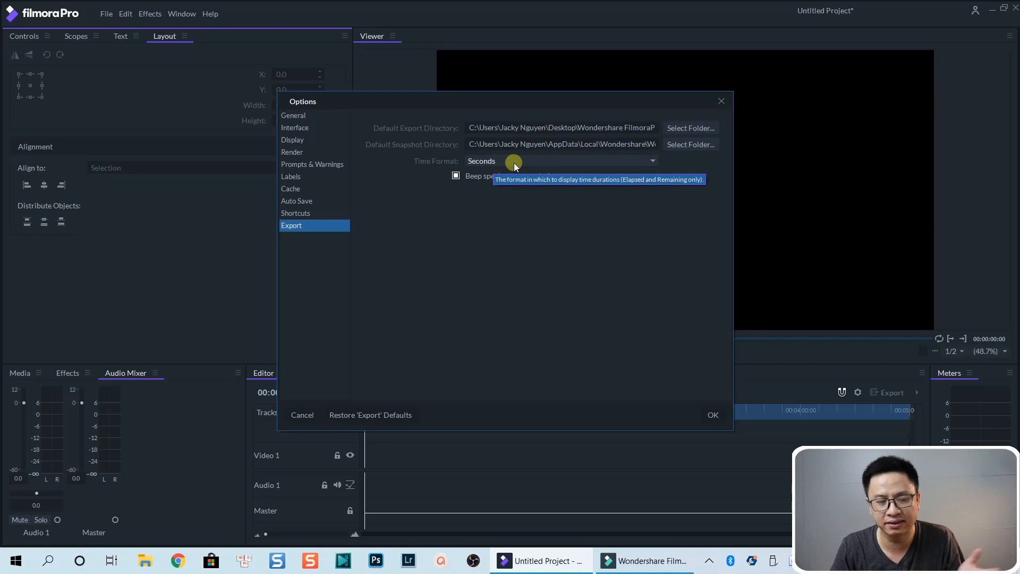
left_click(300, 116)
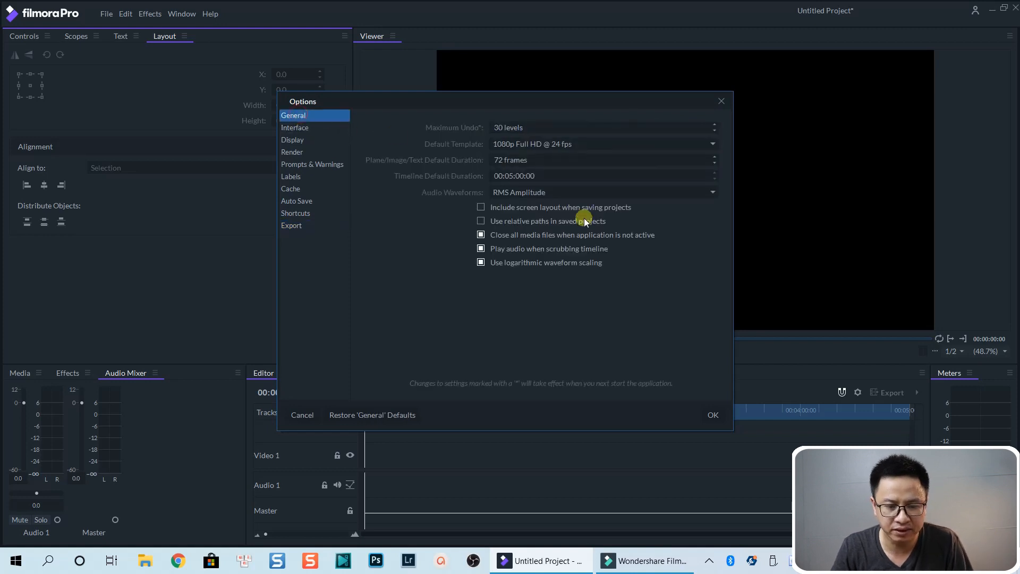
left_click(721, 101)
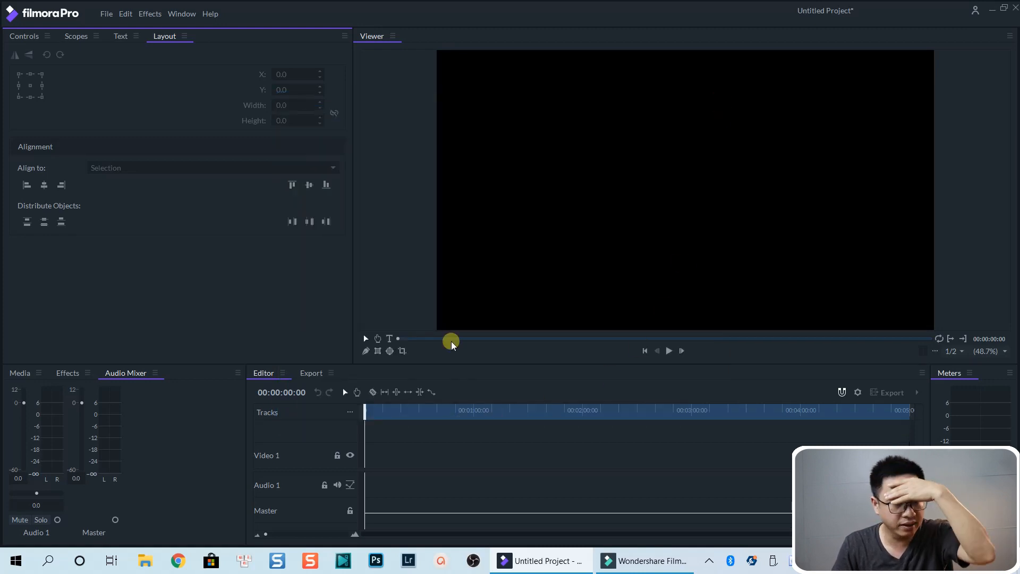
Step: Switch the interface to the Color workspace
left_click(184, 13)
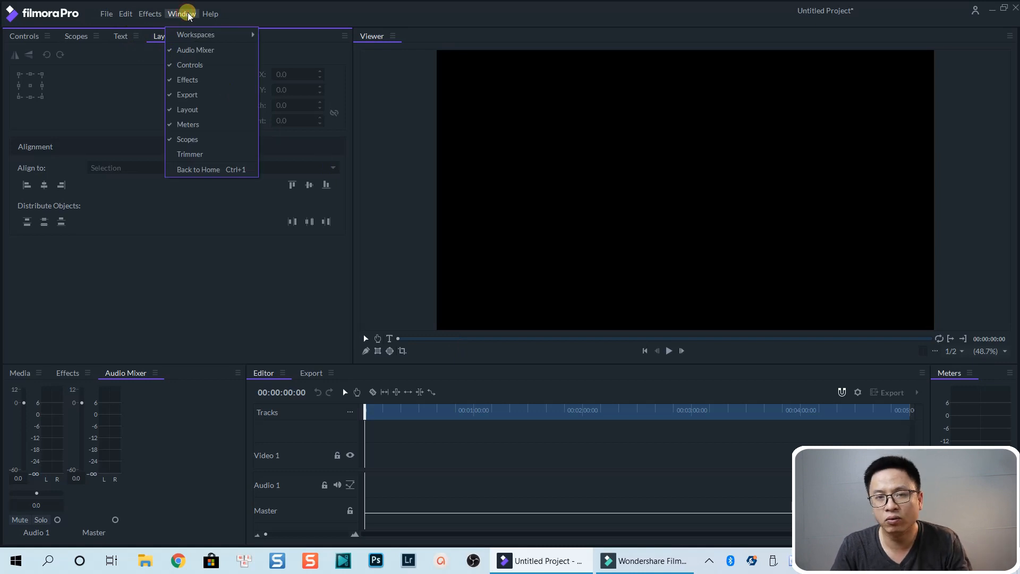
mouse_move(198, 34)
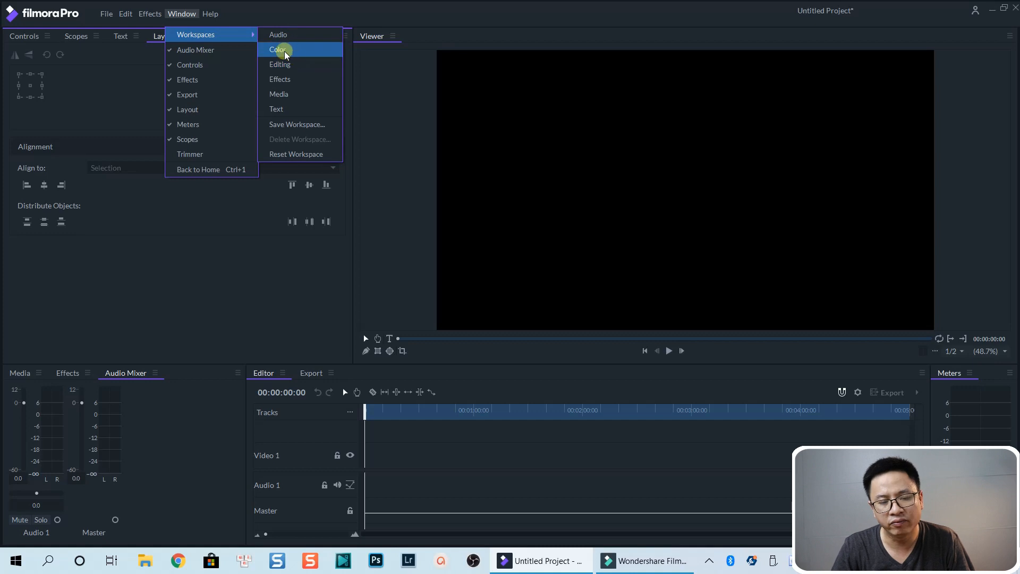
left_click(287, 64)
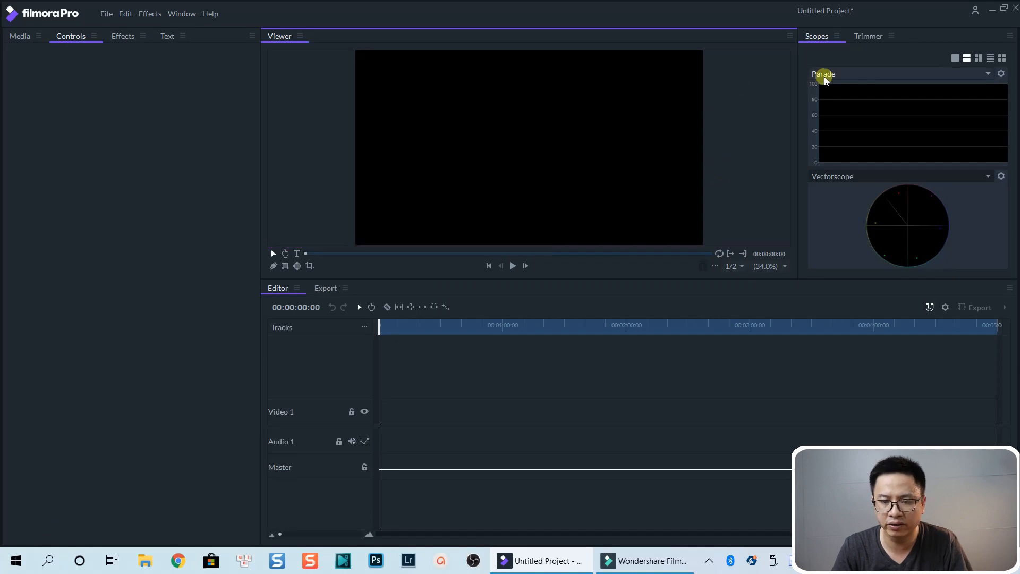
Step: Change the upper scope display from Parade to Vectorscope
left_click(840, 77)
left_click(827, 90)
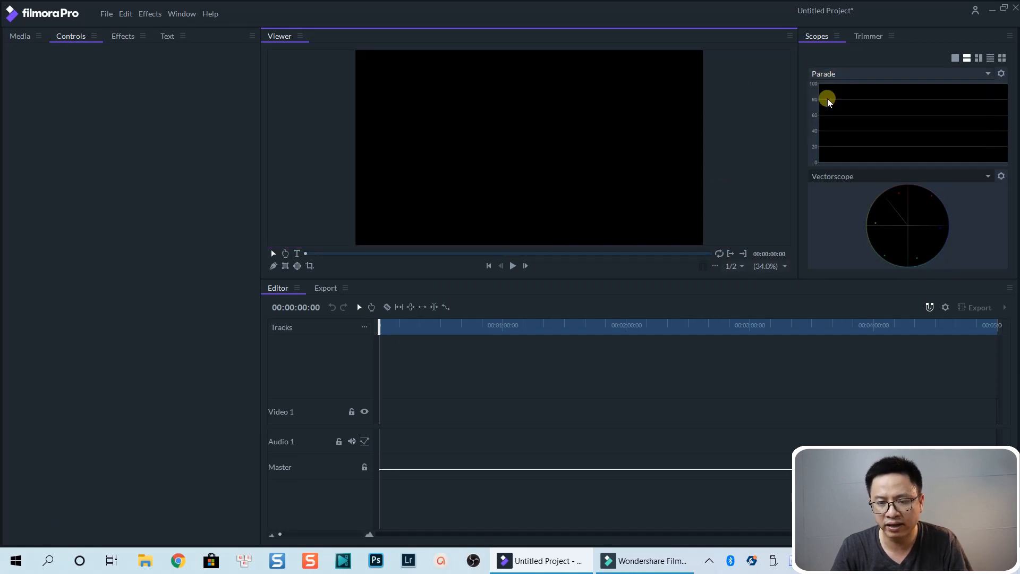
left_click(845, 74)
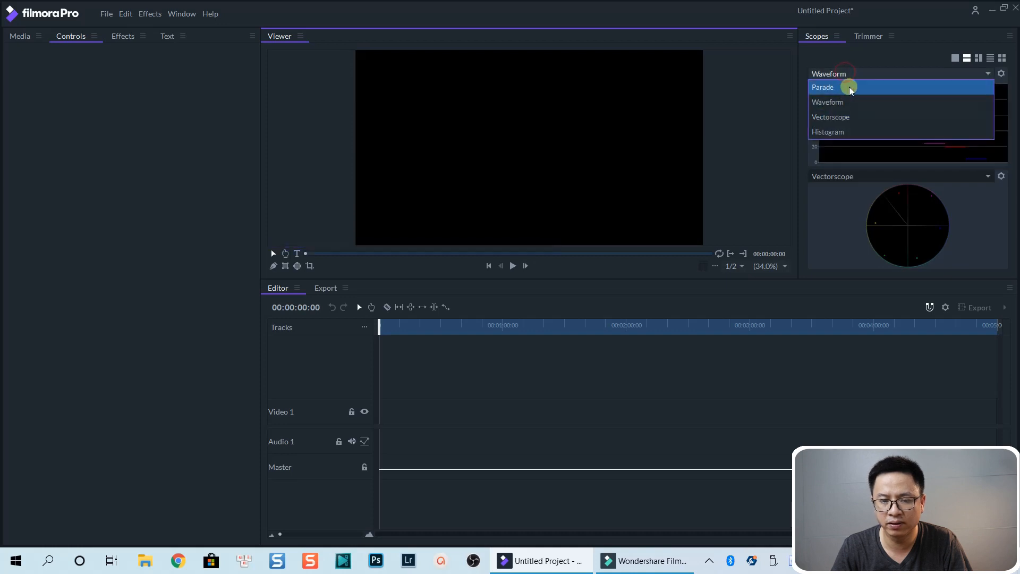
left_click(839, 117)
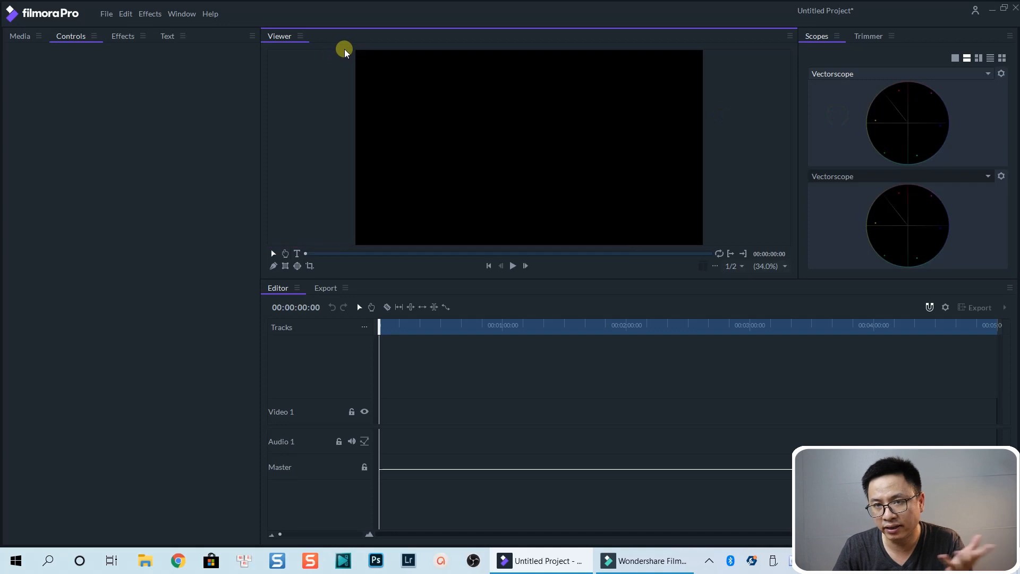
Step: Switch the interface to the Editing workspace
left_click(181, 13)
mouse_move(193, 38)
left_click(290, 63)
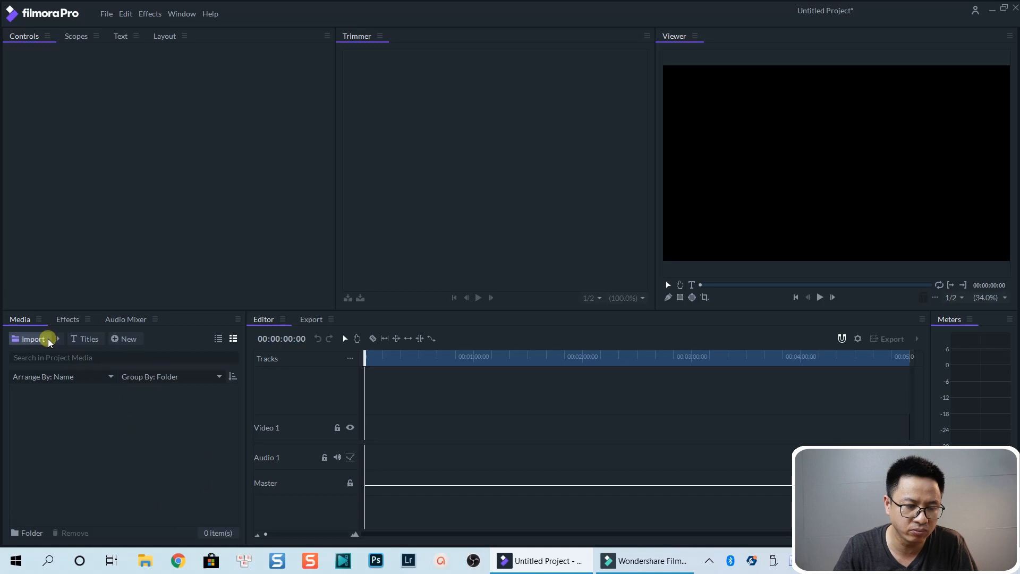
Step: Import Boy - 21827.mp4 from the Example Footage > Videos > 2020 New Footage folder
left_click(32, 339)
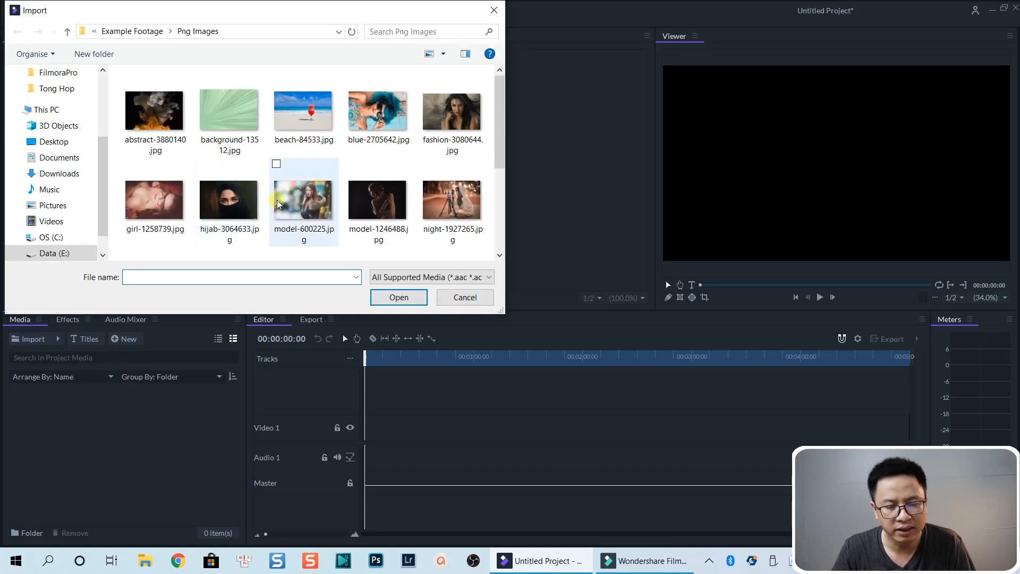
scroll(291, 205, "down", 5)
scroll(318, 176, "up", 5)
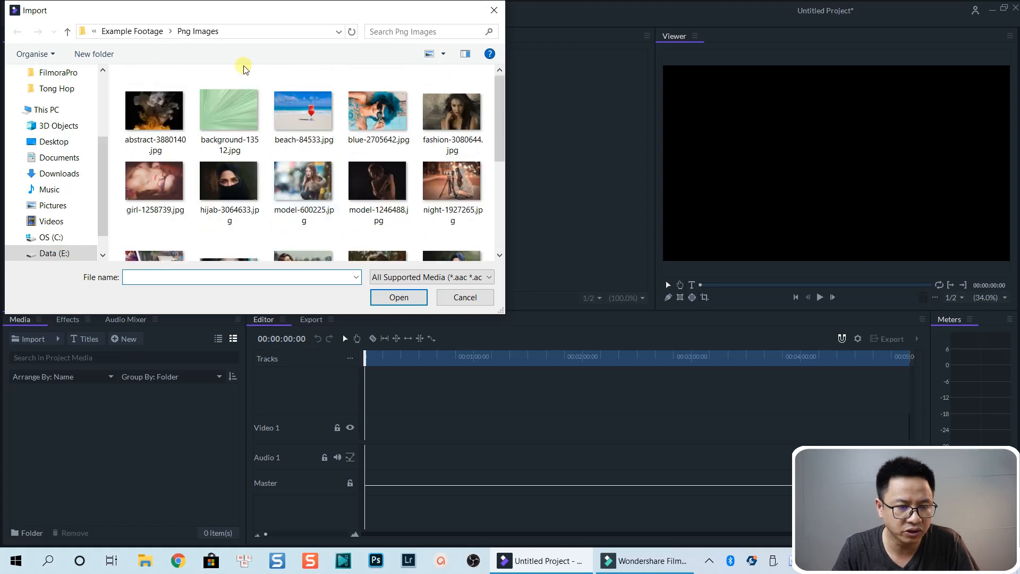
left_click(134, 33)
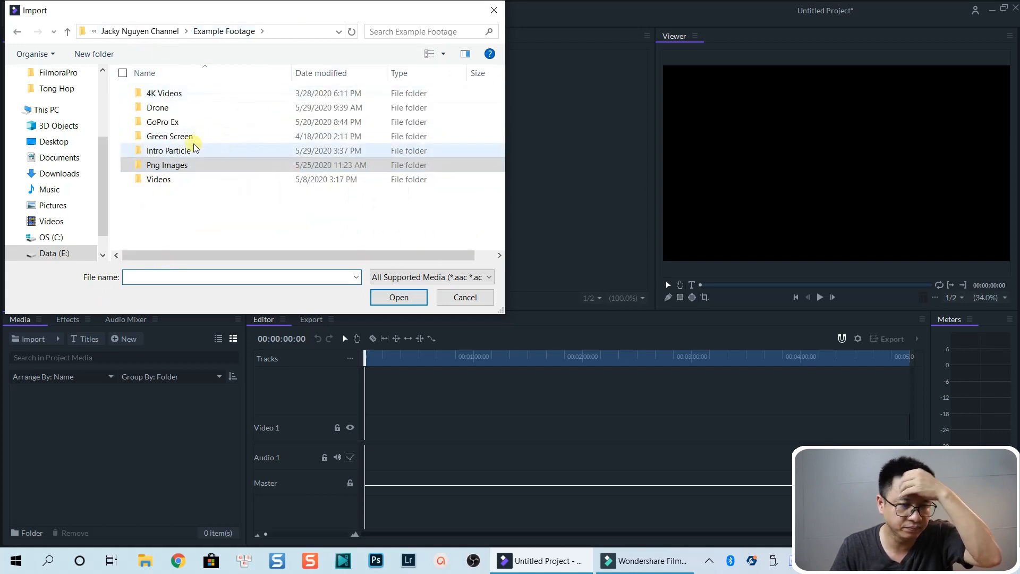
double_click(161, 178)
double_click(164, 123)
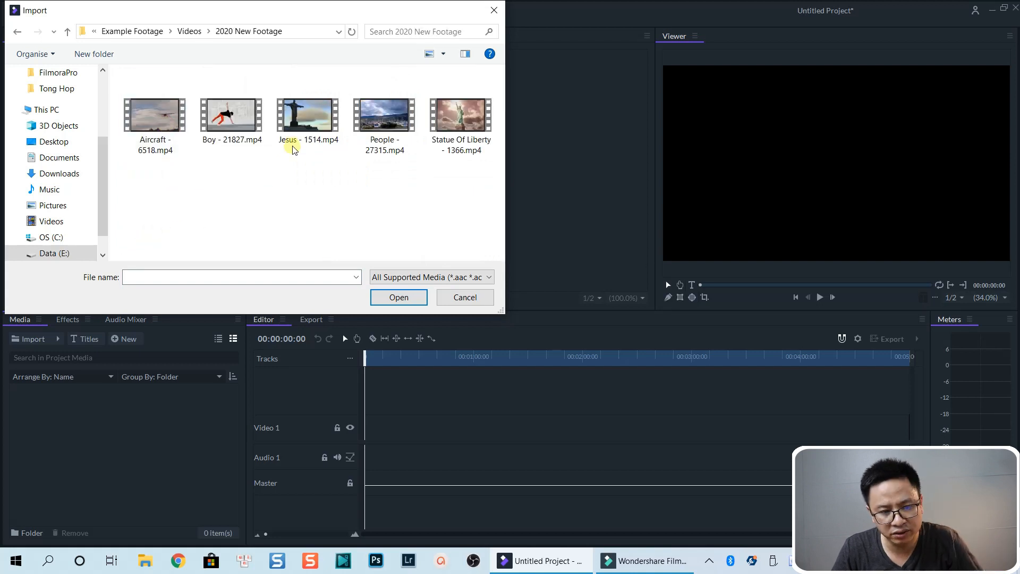
left_click(237, 119)
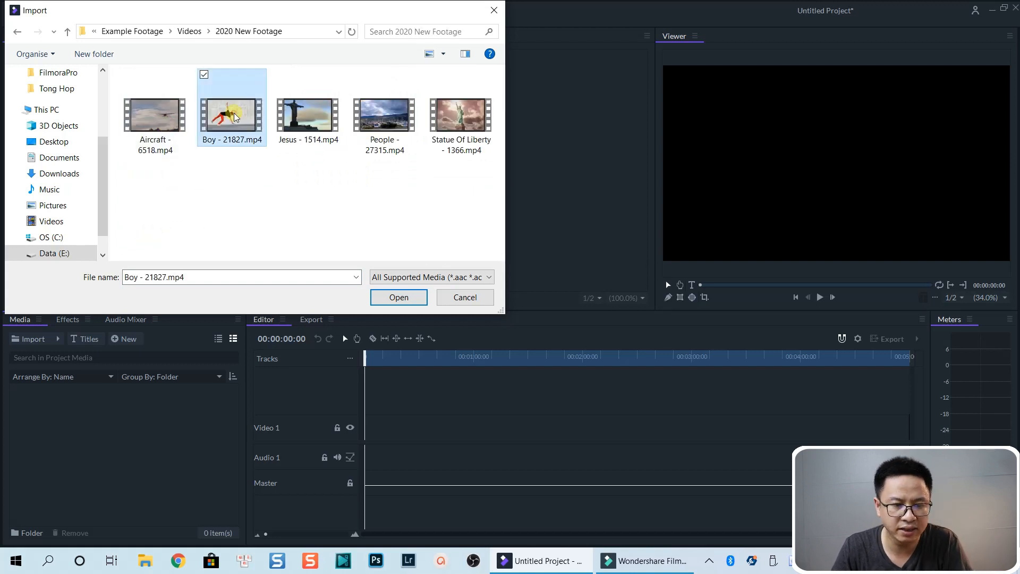
left_click(399, 296)
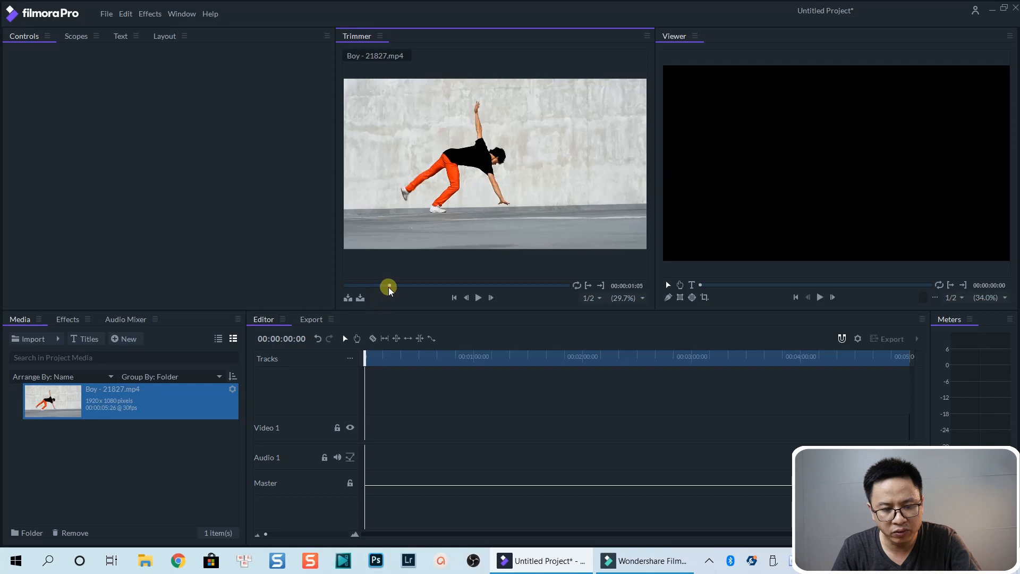
Step: Scrub the Boy clip in the Trimmer and drag it onto the start of the Video 1 track
left_click(388, 286)
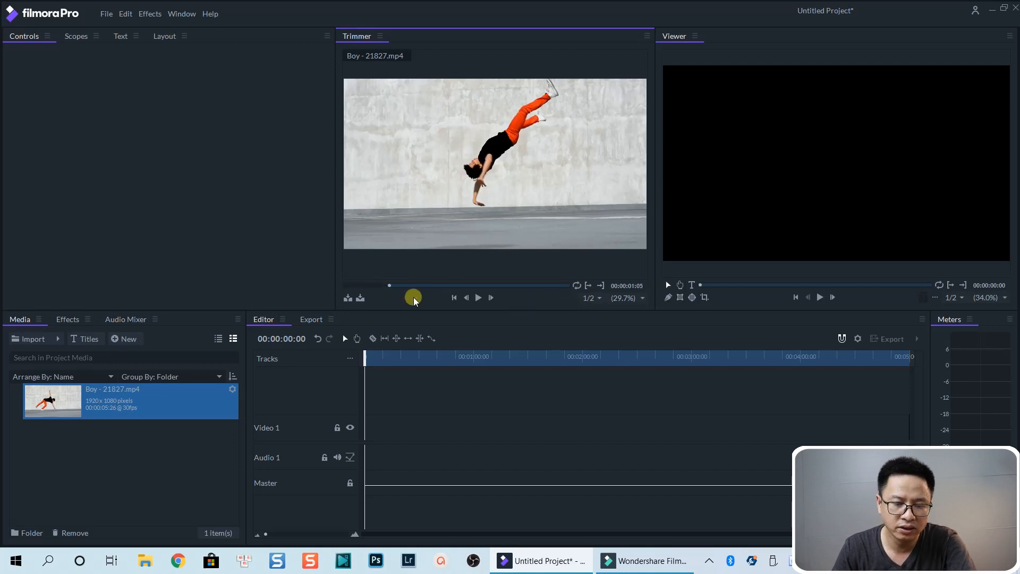
left_click(461, 285)
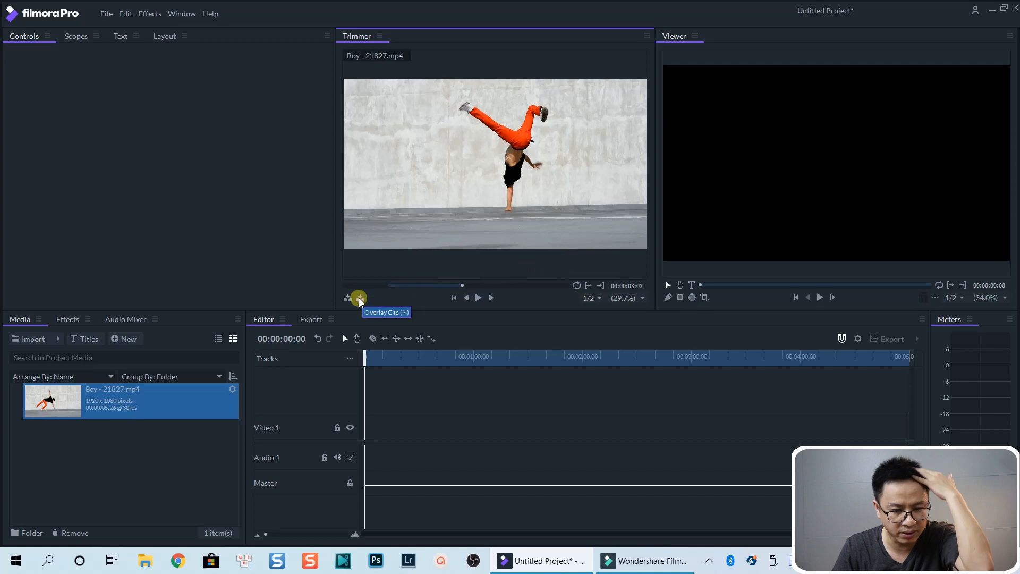
left_click_drag(438, 196, 366, 431)
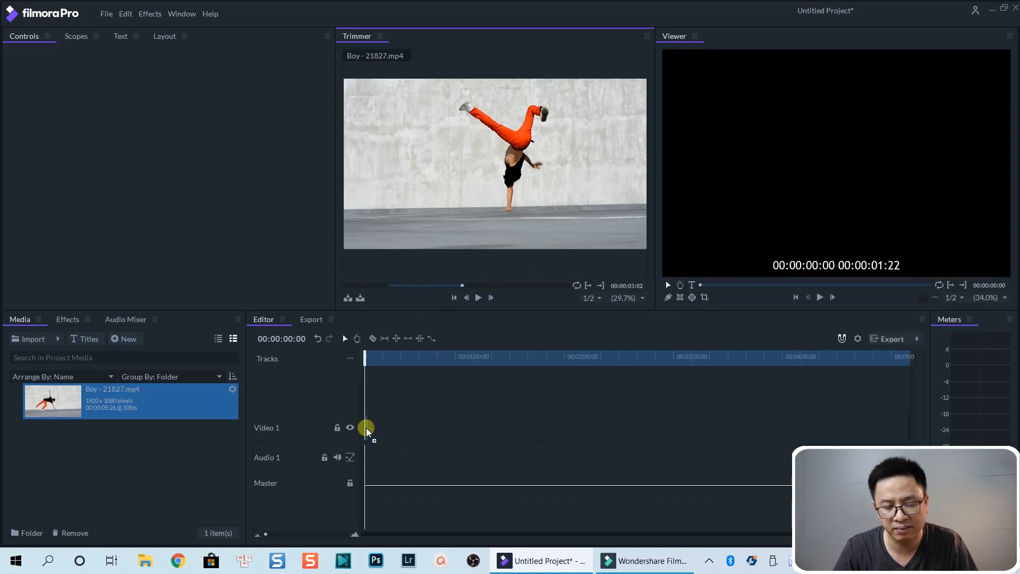
left_click(593, 304)
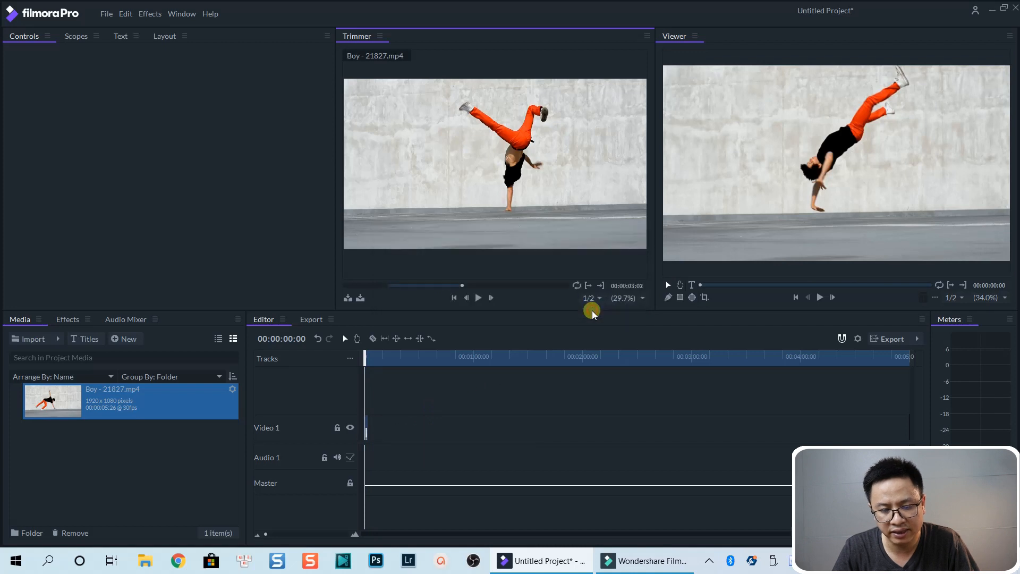
Step: Zoom the timeline to the clip and play it back
scroll(382, 410, "up", 10)
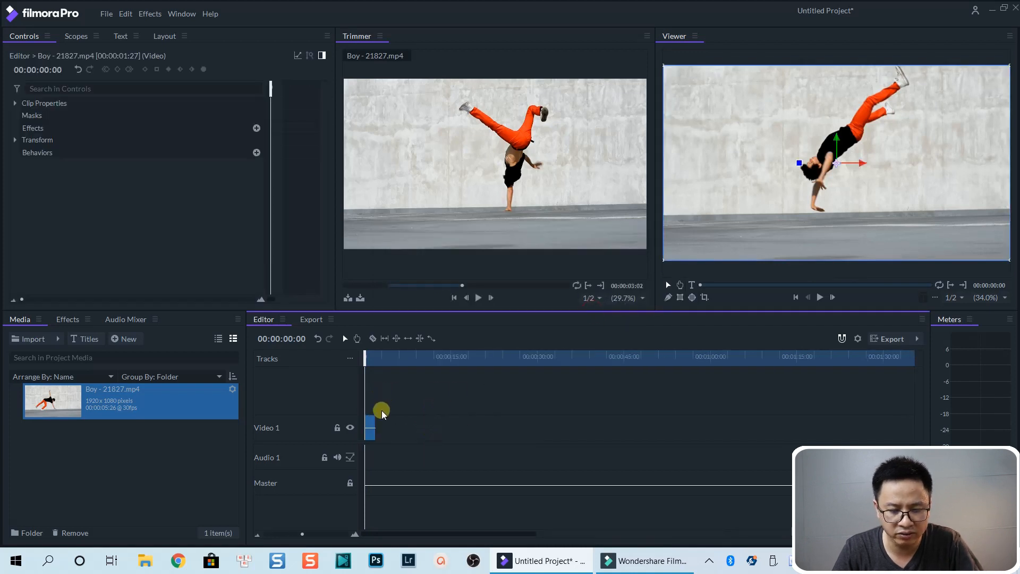
scroll(427, 430, "down", 2)
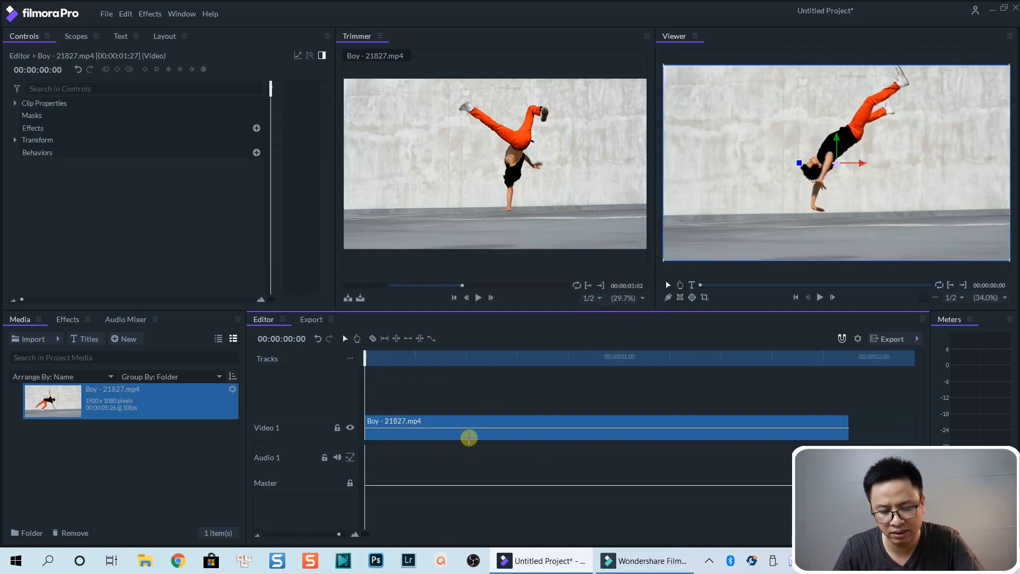
key("space")
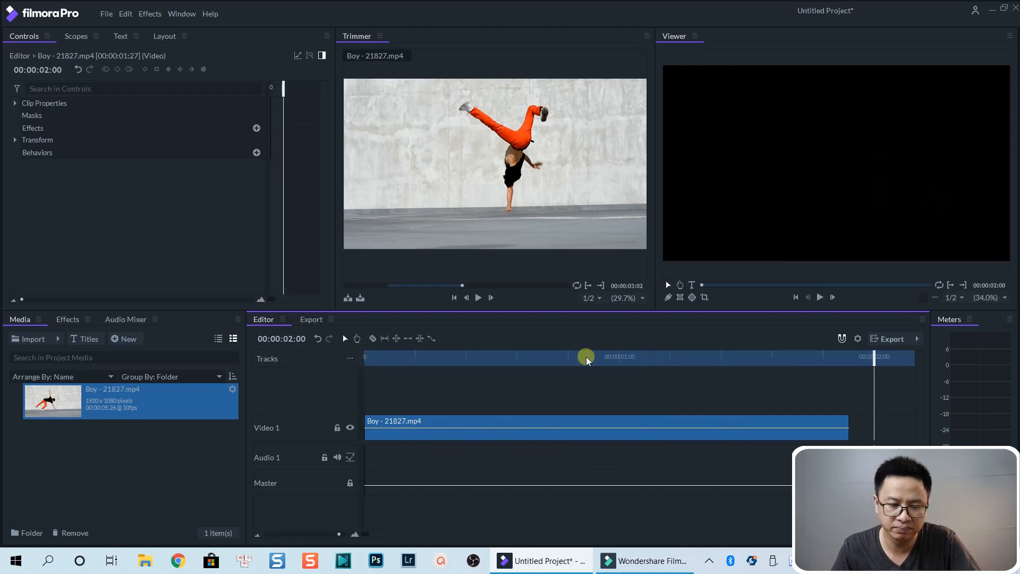
Step: Delete the Boy clip from the Video 1 track
left_click(483, 356)
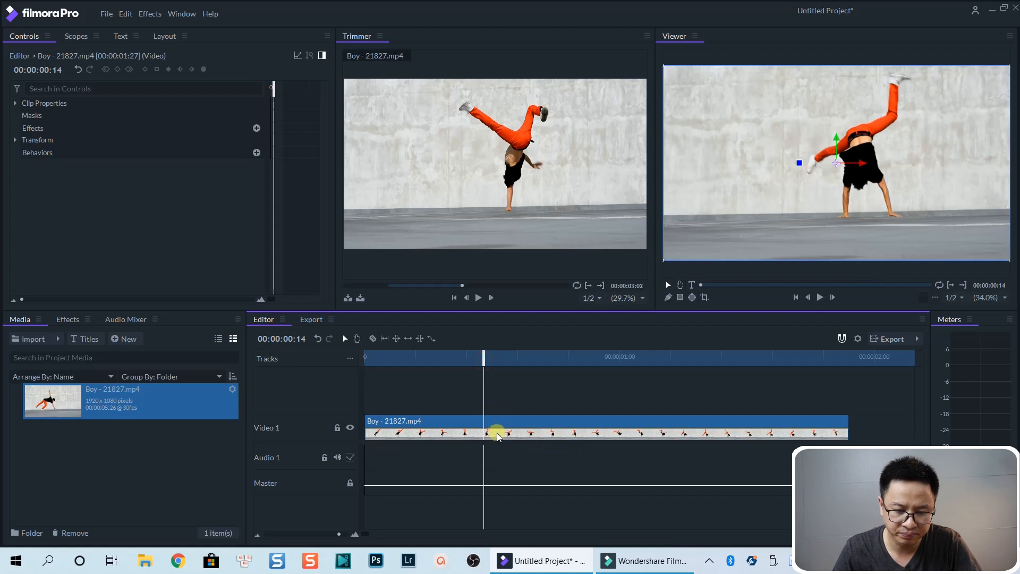
key("Delete")
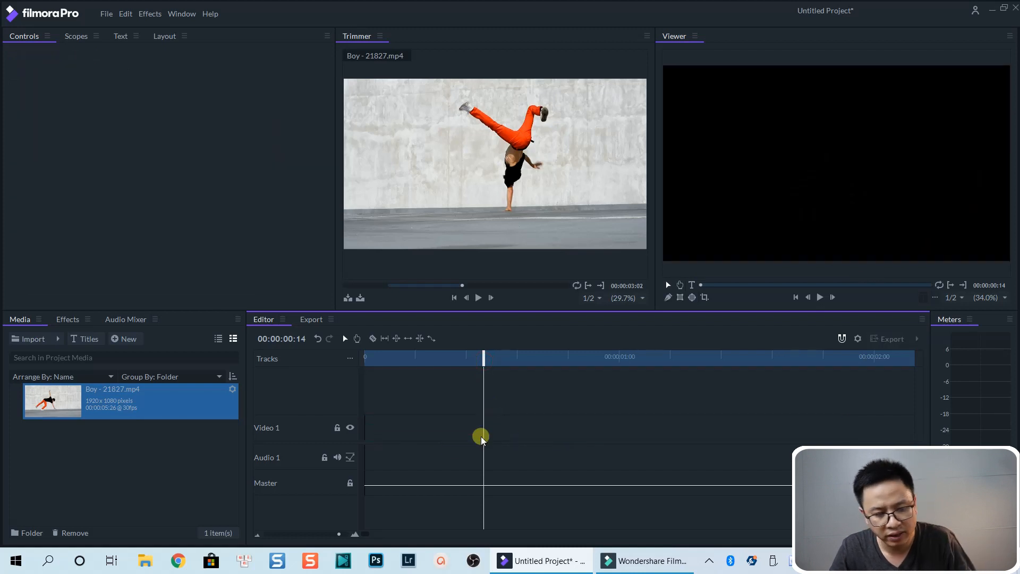
Step: Place the Boy clip back on Video 1, return the playhead to the start, and delete the clip again
left_click_drag(60, 408, 364, 436)
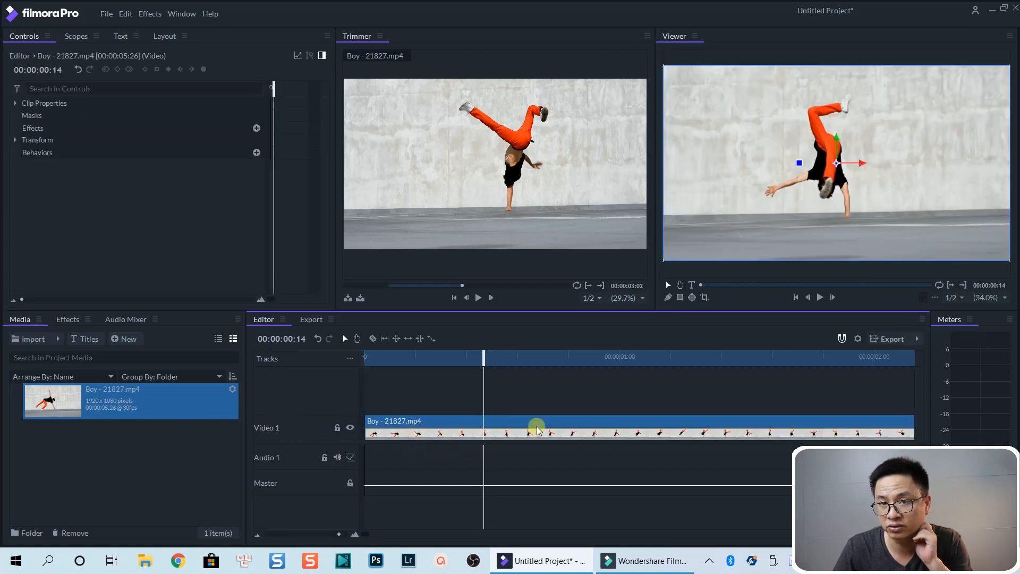
left_click_drag(481, 357, 359, 359)
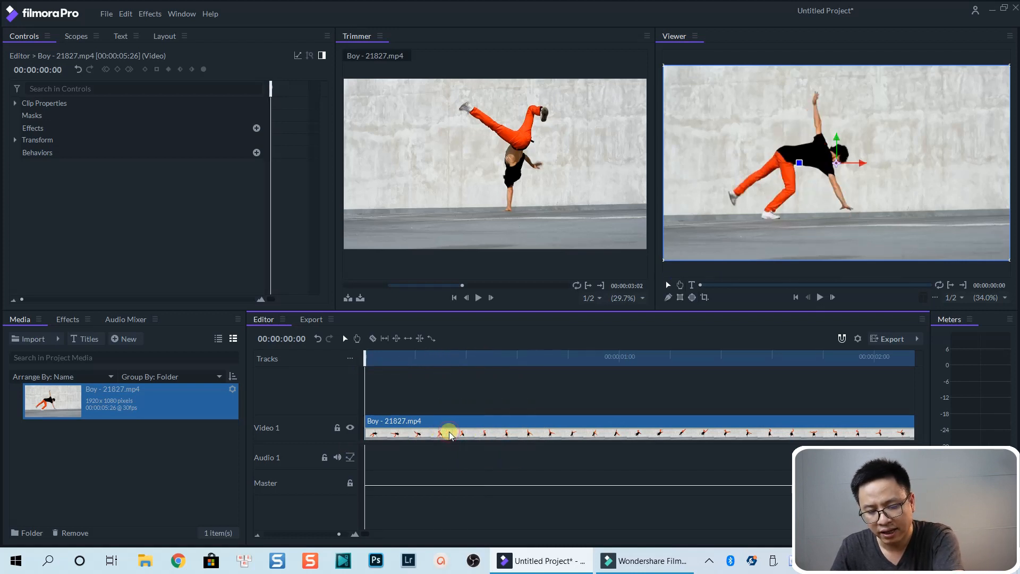
key("Delete")
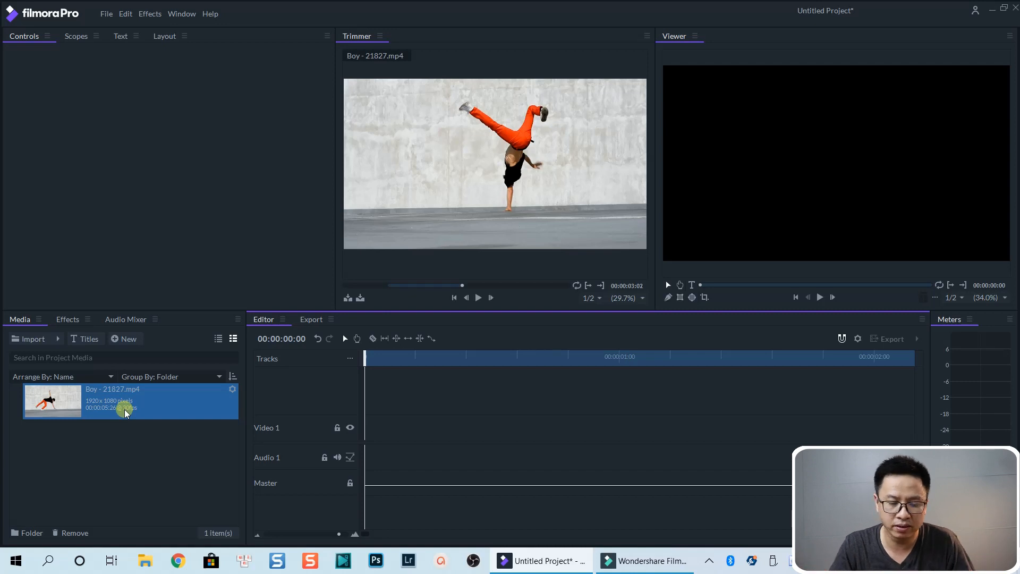
Step: Override the Boy clip's media frame rate, setting it to 24 instead of the file's rate
left_click(233, 390)
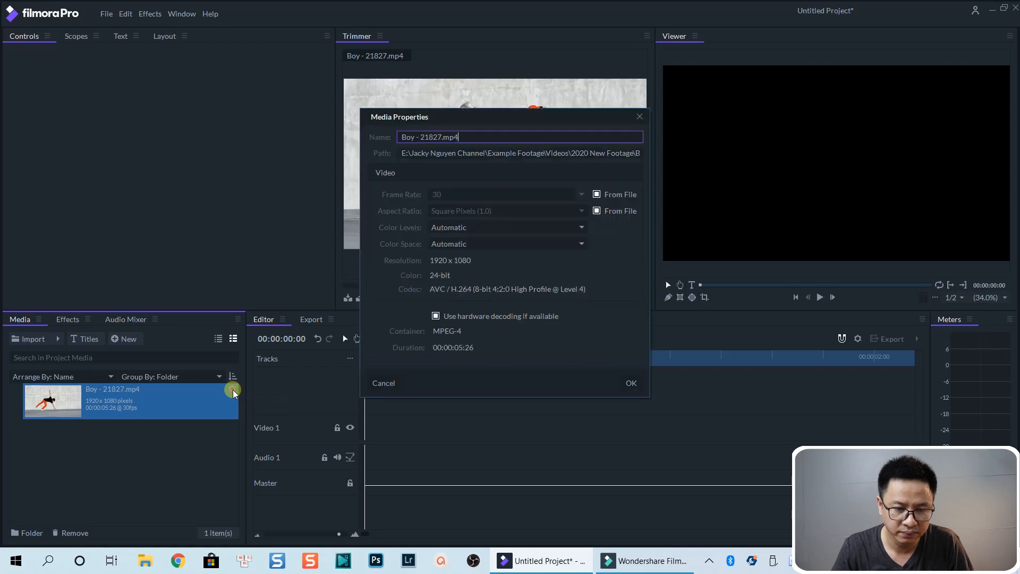
left_click(595, 195)
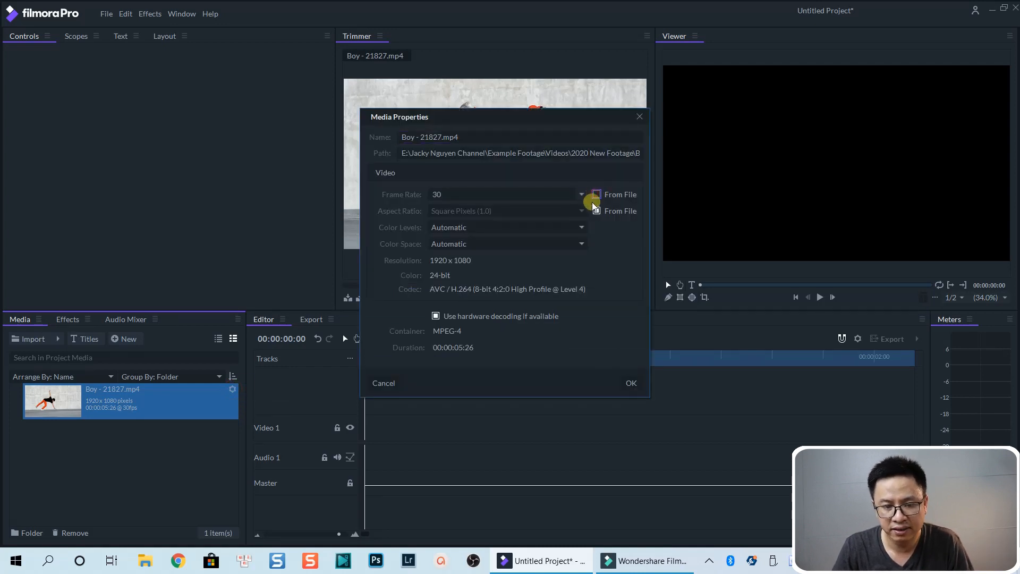
left_click(579, 194)
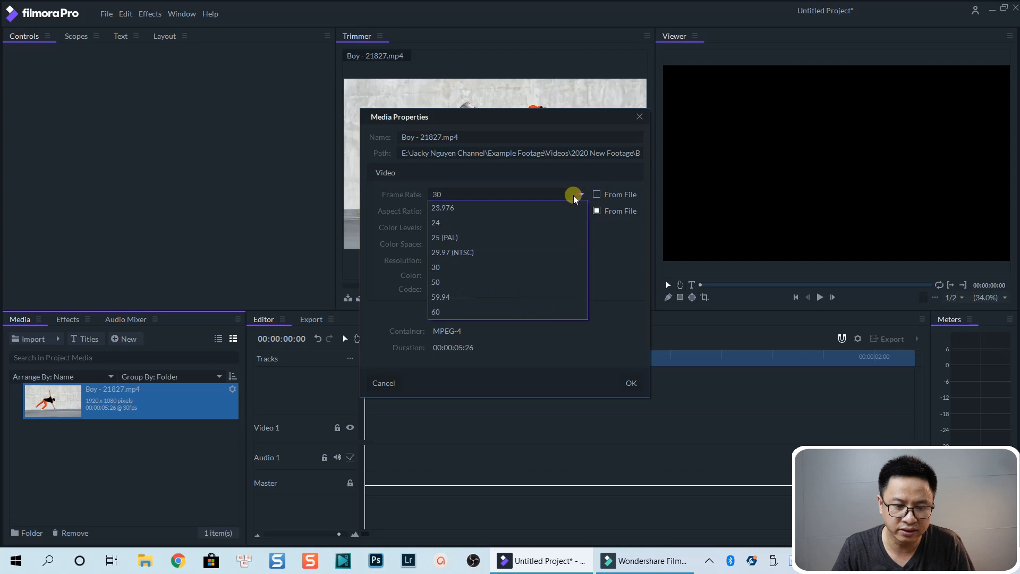
left_click(453, 223)
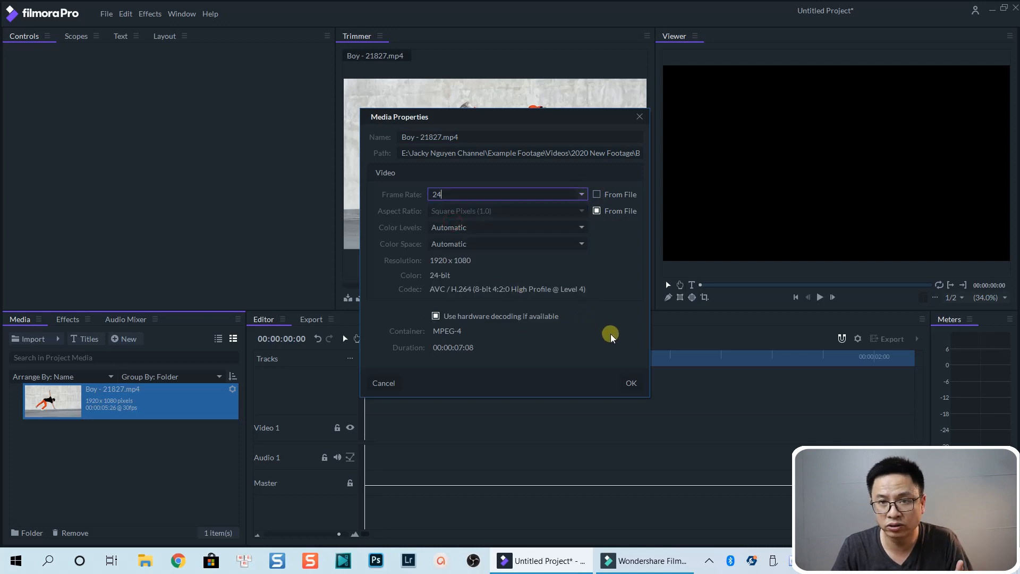
left_click(629, 382)
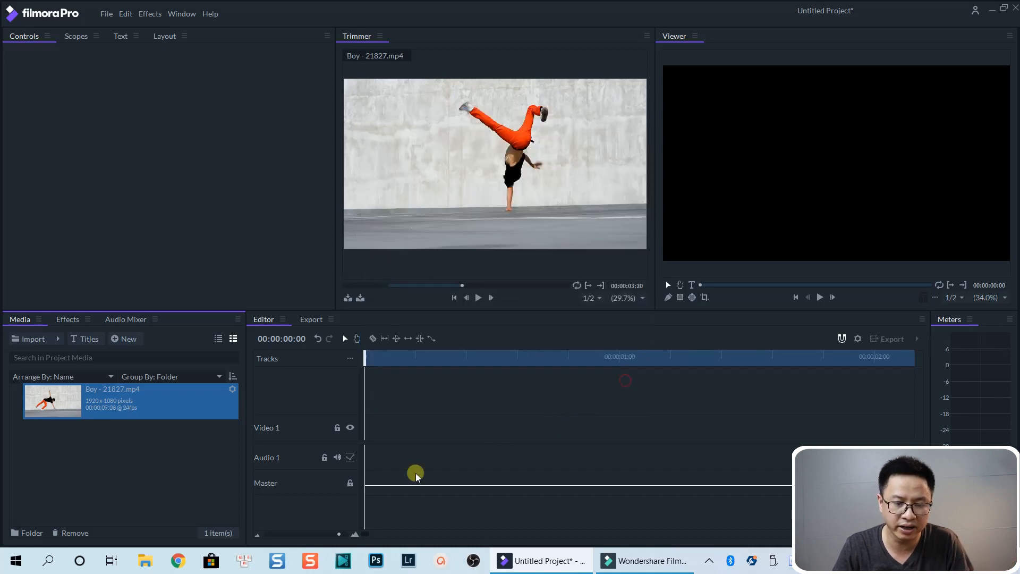
Step: Add the Boy clip to Video 1 and change the sequence settings to match the clip
left_click_drag(73, 403, 365, 428)
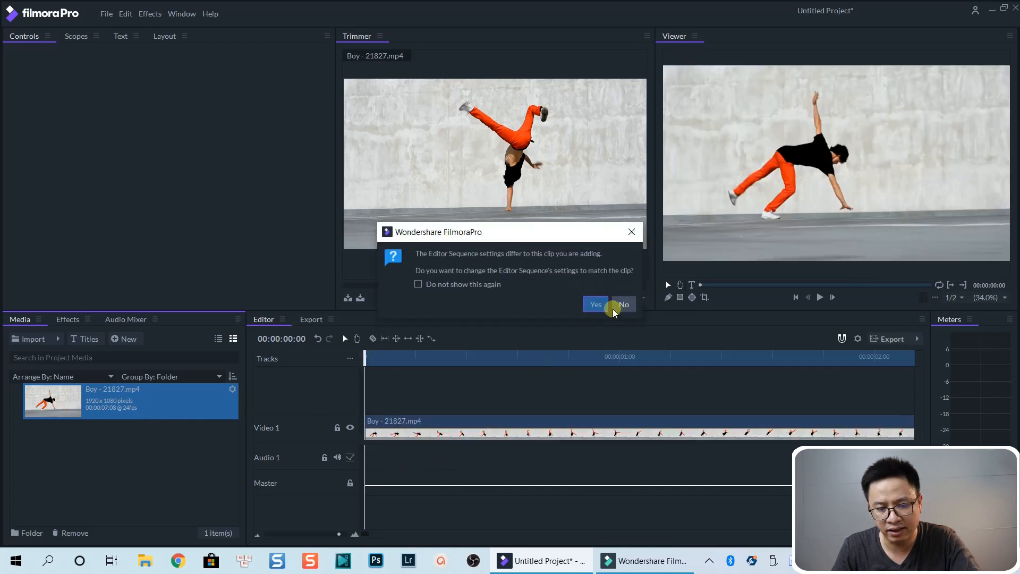
left_click(596, 304)
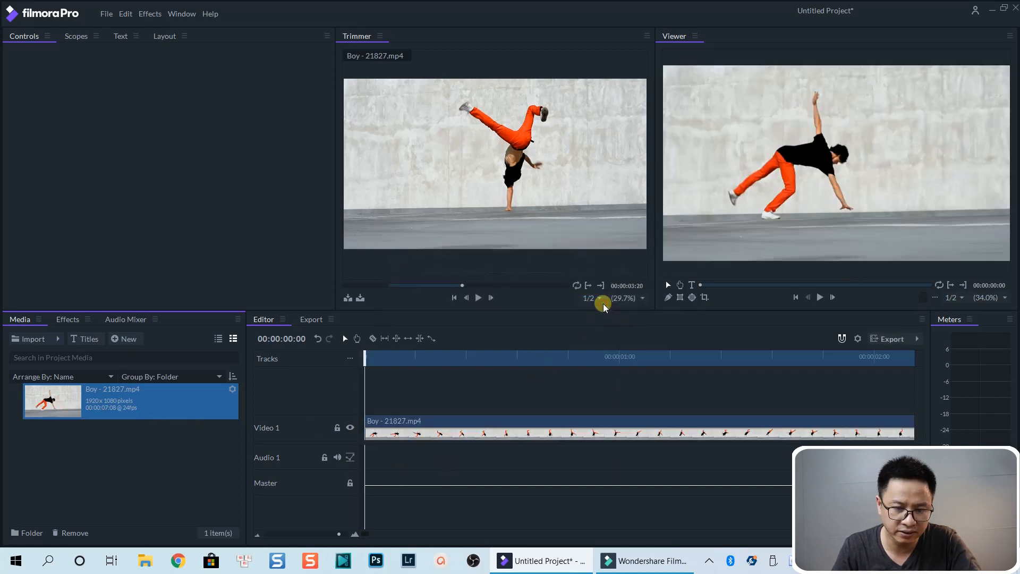
Step: Play back the 24 fps Boy clip on the timeline and stop it
left_click(505, 504)
key("space")
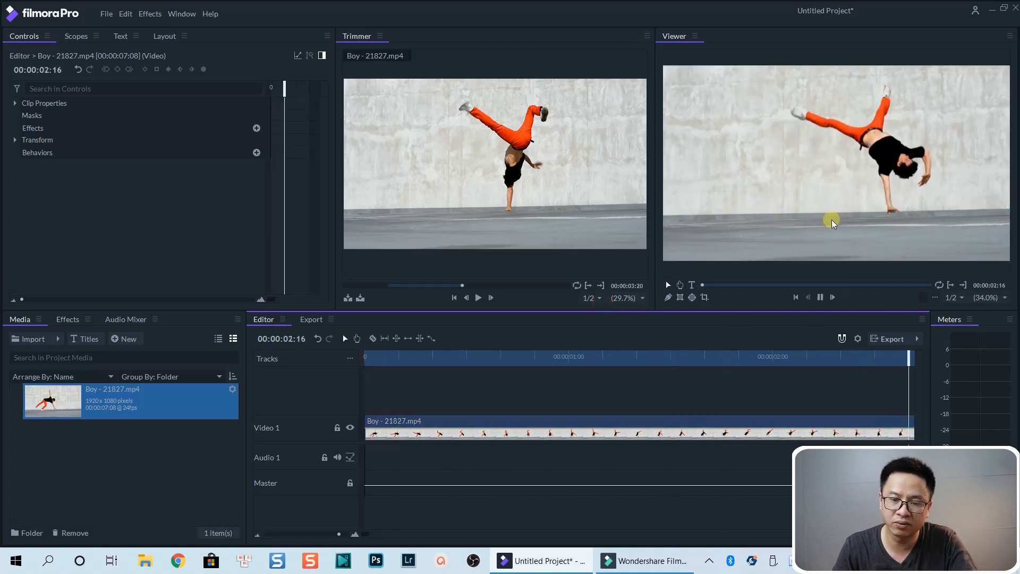
key("space")
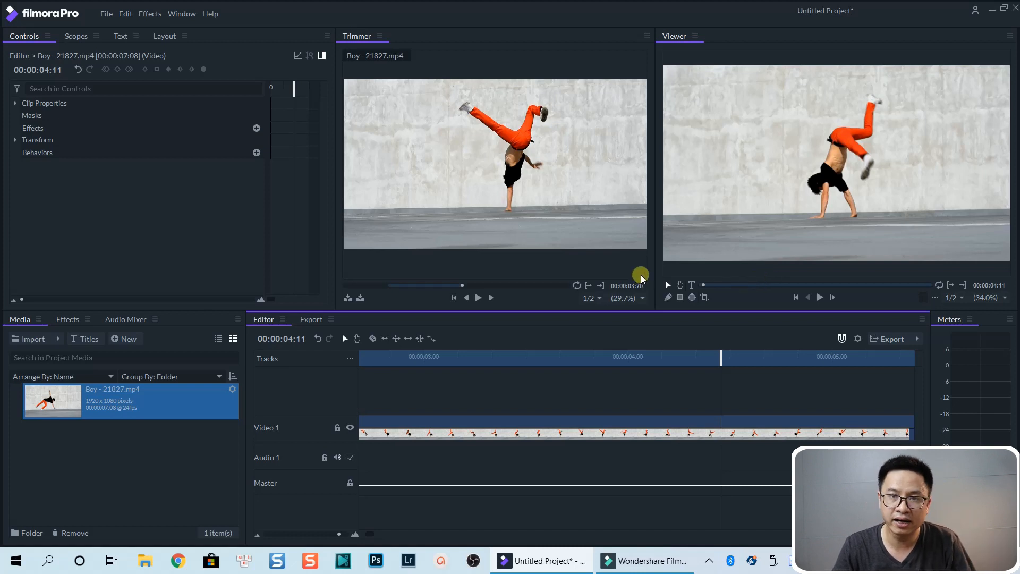
Step: Switch to Filmora9 and delete the clip on track 2
left_click(655, 561)
left_click(118, 415)
key("Delete")
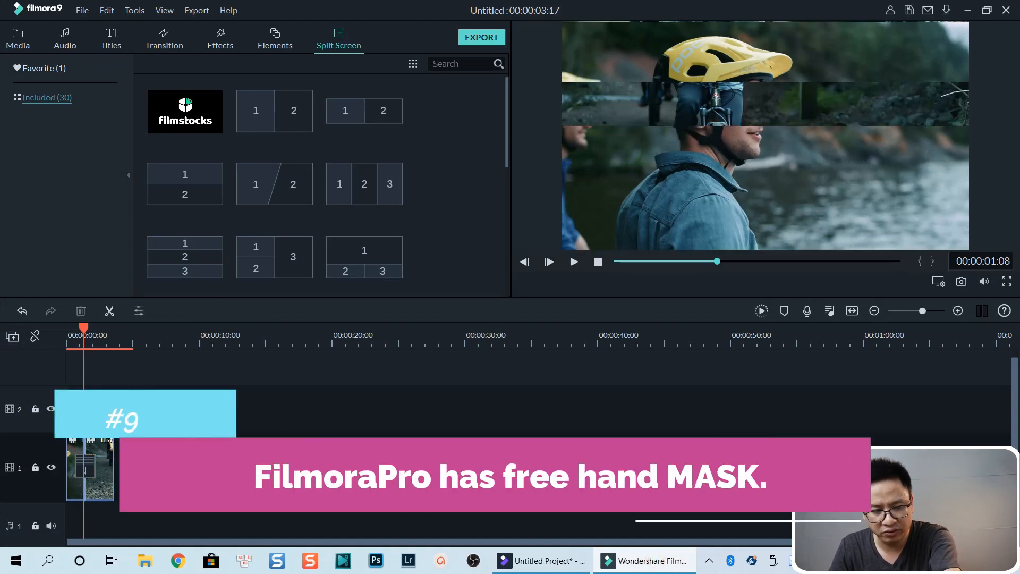
Step: Apply the Image Mask utility effect to the Travel_04 clip on track 1
left_click(100, 456)
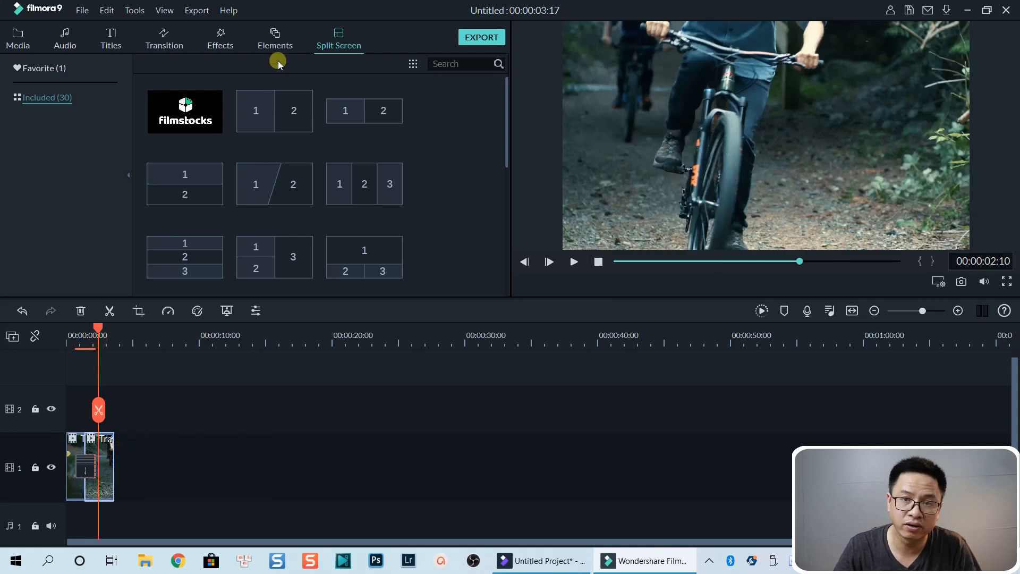
left_click(221, 40)
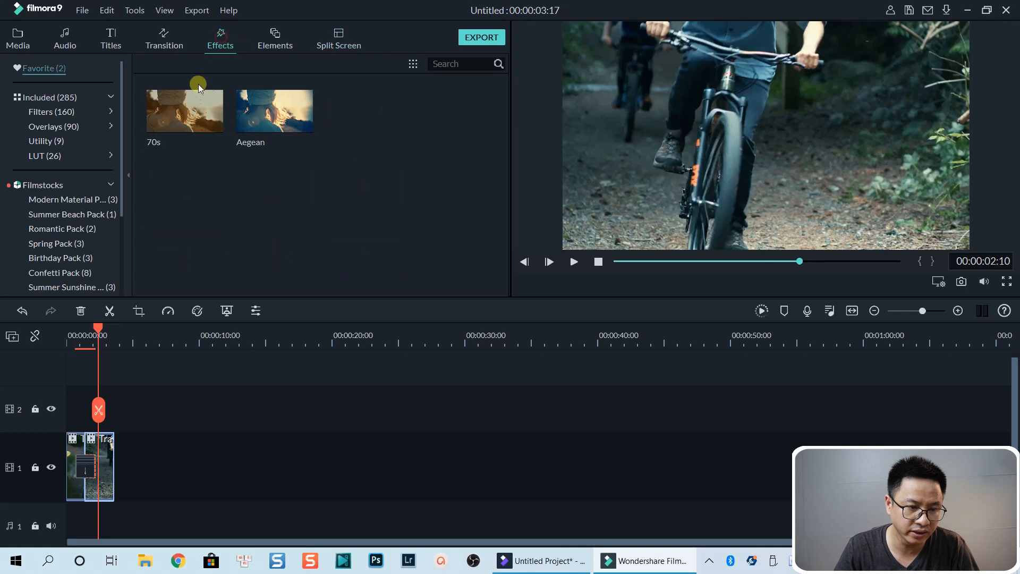
left_click(38, 142)
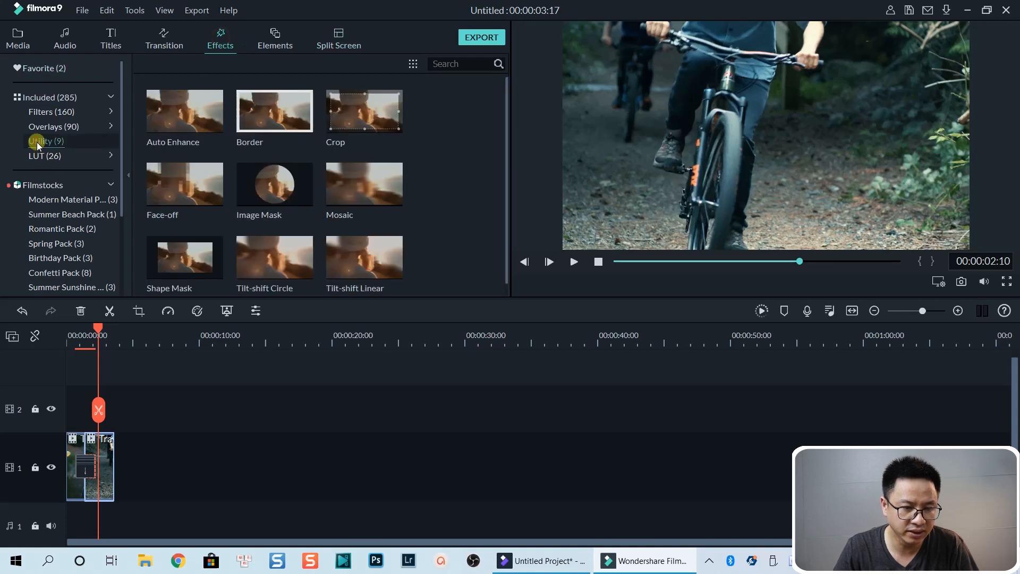
left_click_drag(251, 203, 98, 460)
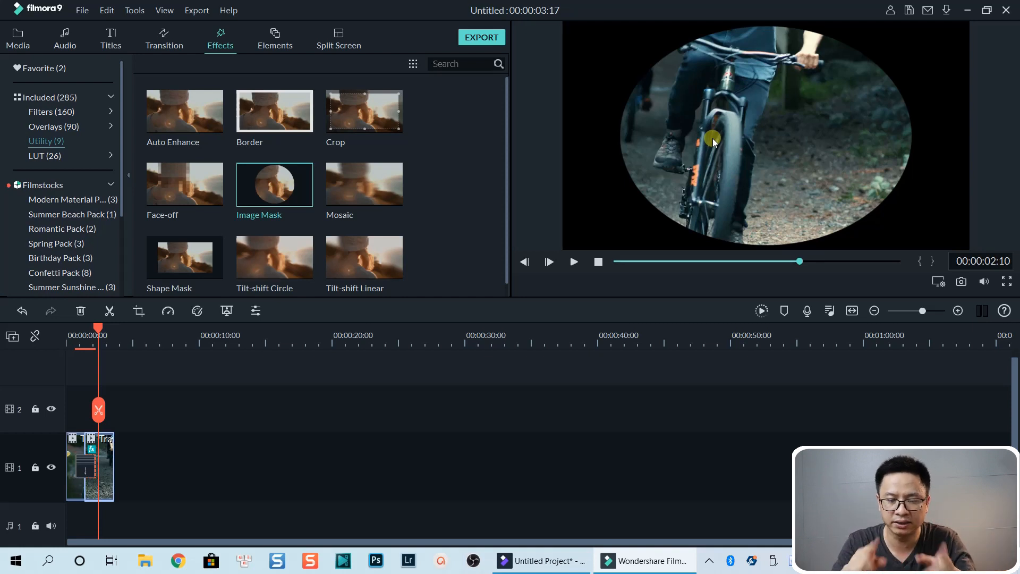
Step: Switch to FilmoraPro and draw a closed freehand mask around the dancing boy in the Boy clip
left_click(526, 567)
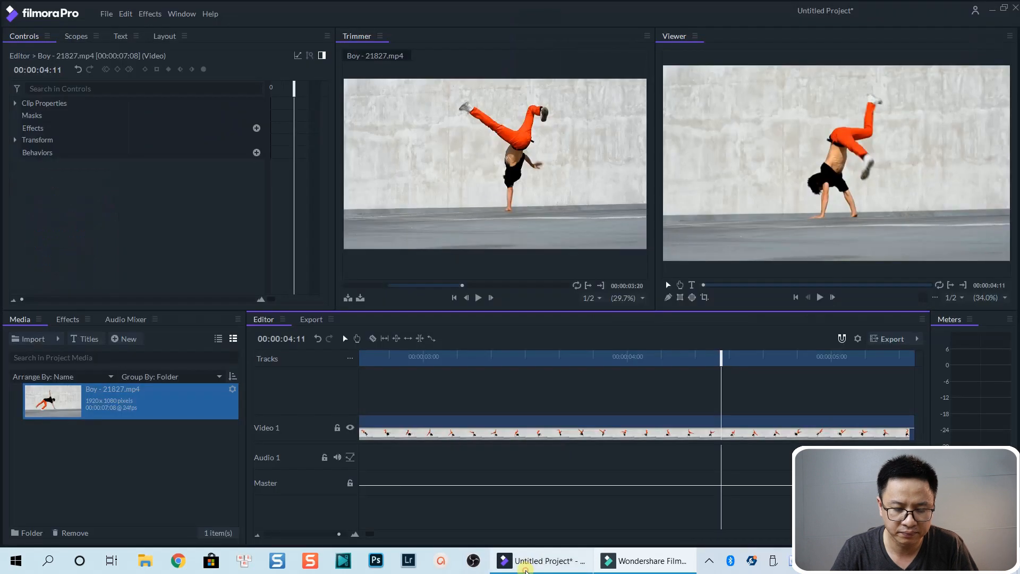
left_click(503, 433)
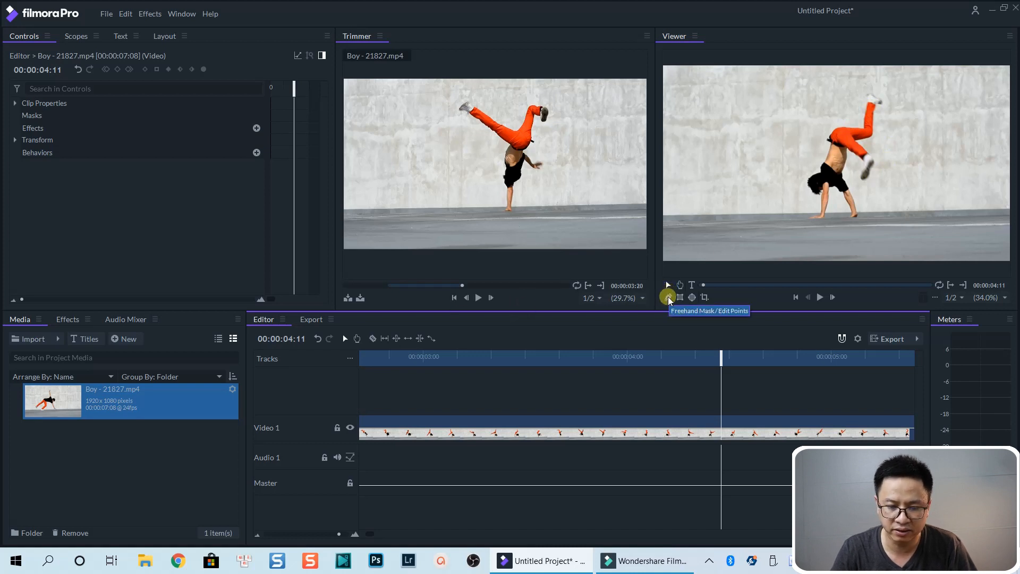
left_click(667, 296)
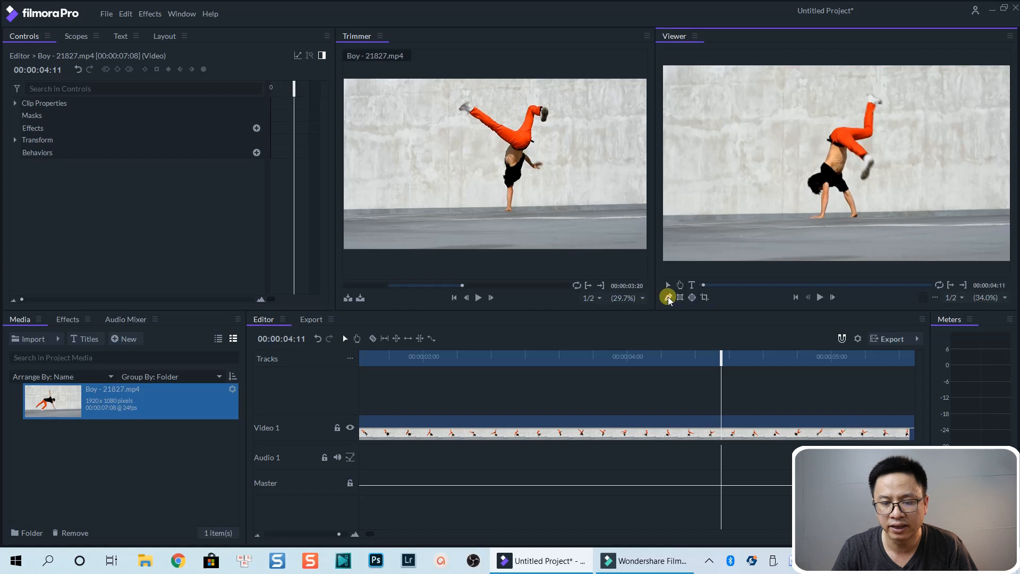
left_click(806, 188)
left_click(815, 163)
left_click(828, 138)
left_click(839, 109)
left_click(873, 89)
left_click(898, 121)
left_click(840, 235)
left_click(812, 213)
left_click(805, 188)
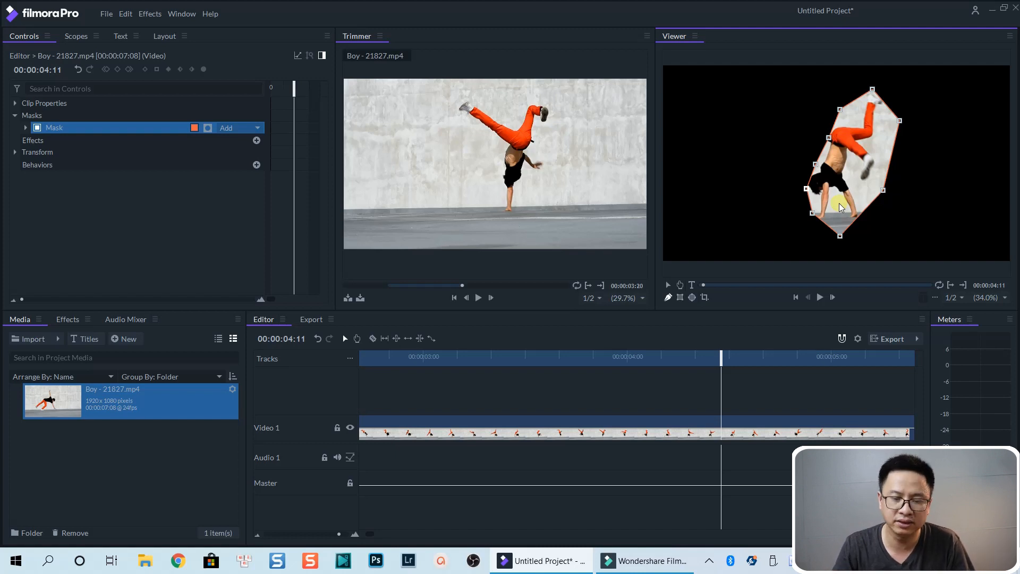
Step: Undo the last mask change on the Boy clip
left_click(568, 386)
key("ctrl+z")
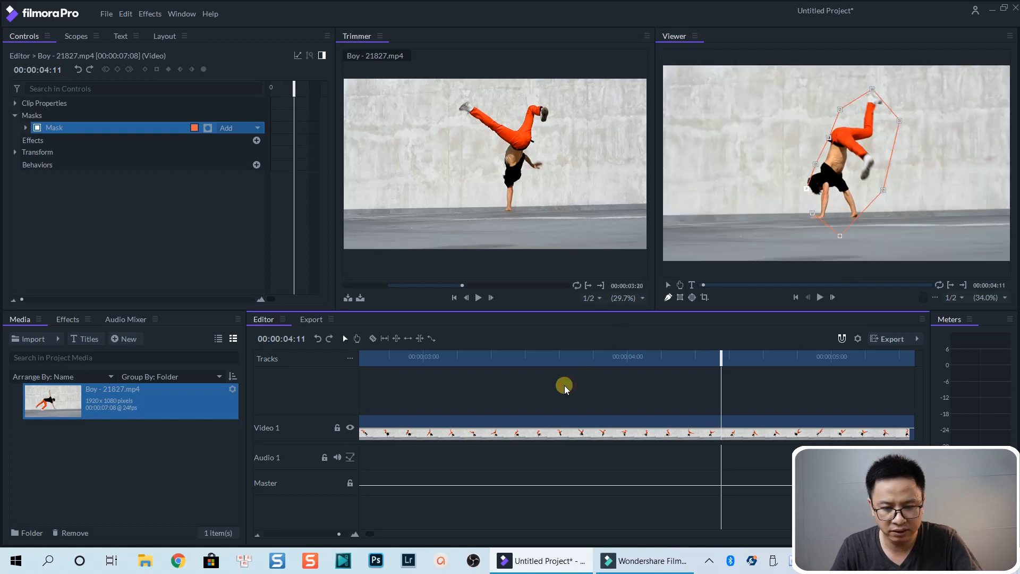
left_click(566, 387)
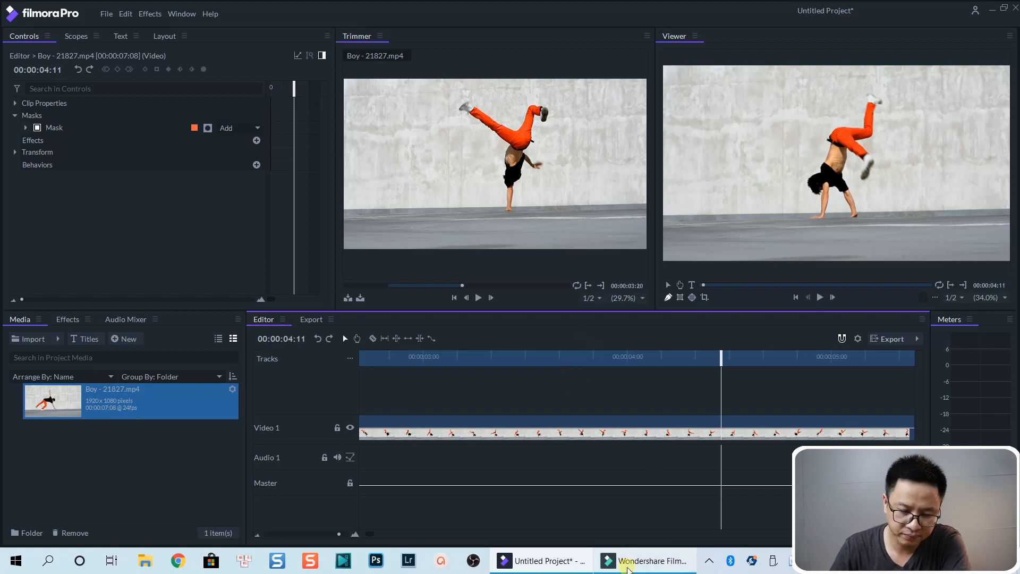
Step: Switch to Filmora9 and inspect the masked Travel_04 clip at different timeline zoom levels
left_click(646, 559)
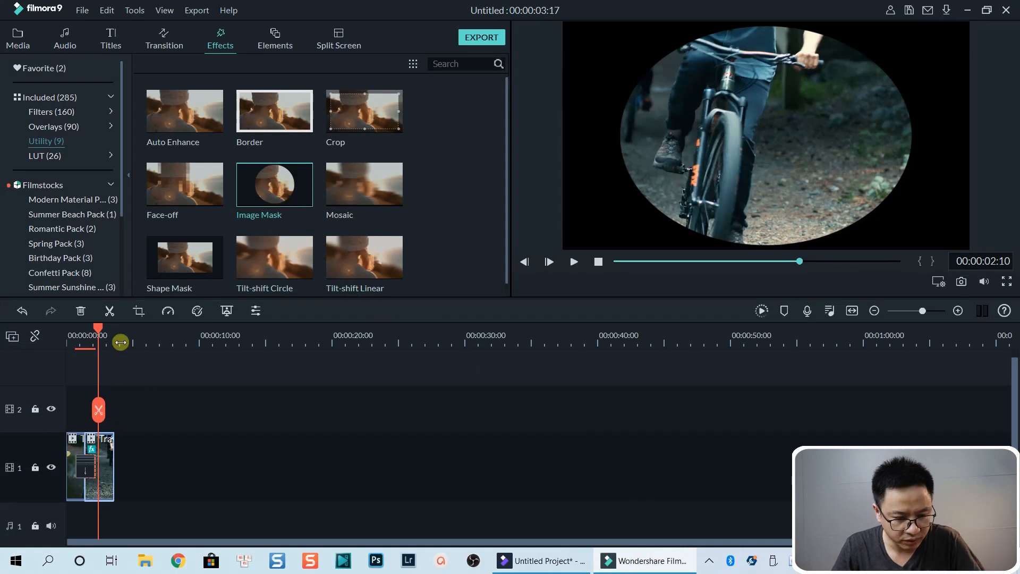
left_click_drag(118, 342, 696, 358)
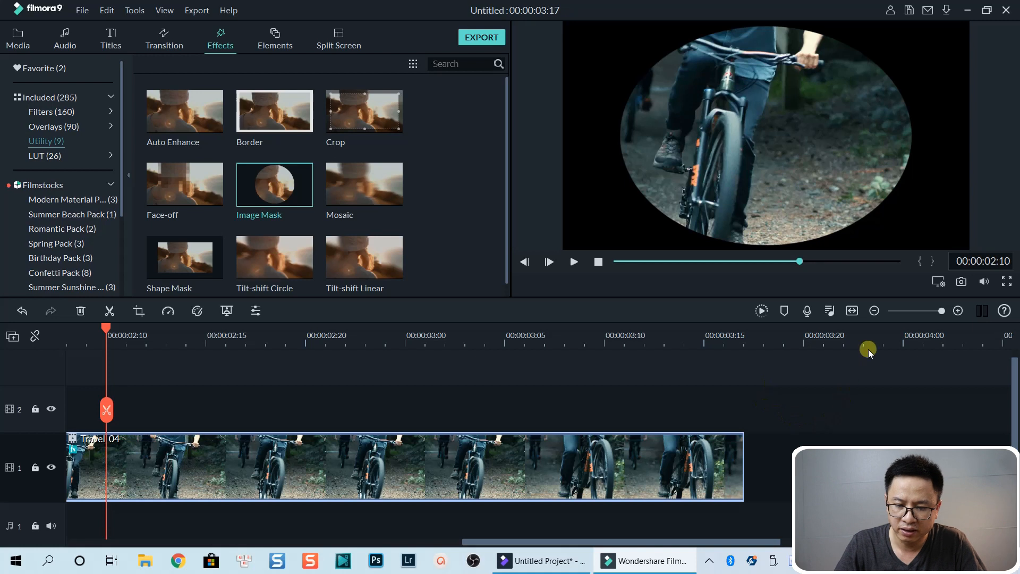
left_click(875, 310)
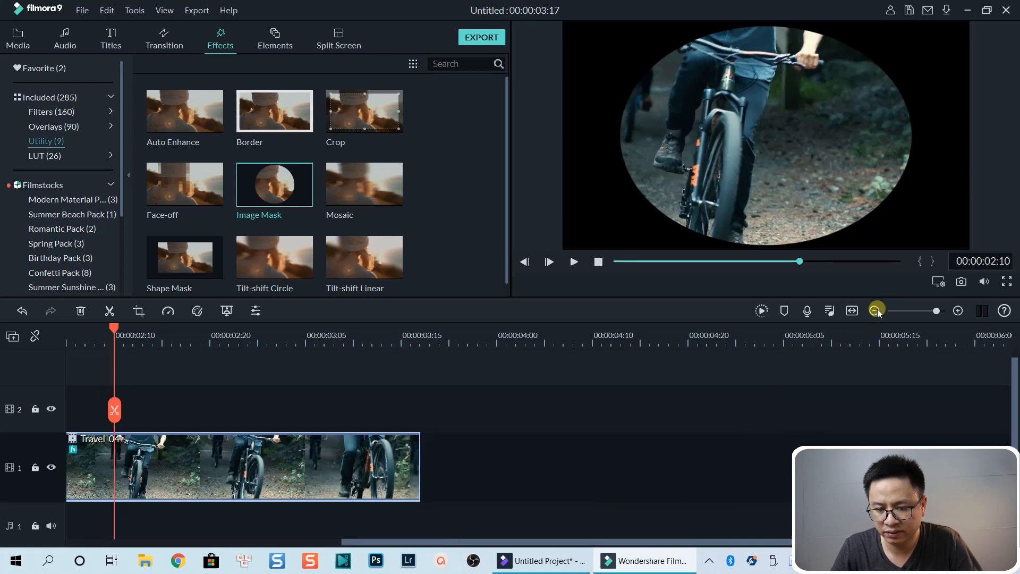
left_click(876, 311)
left_click(876, 310)
left_click(876, 310)
left_click(877, 310)
left_click_drag(917, 311, 921, 311)
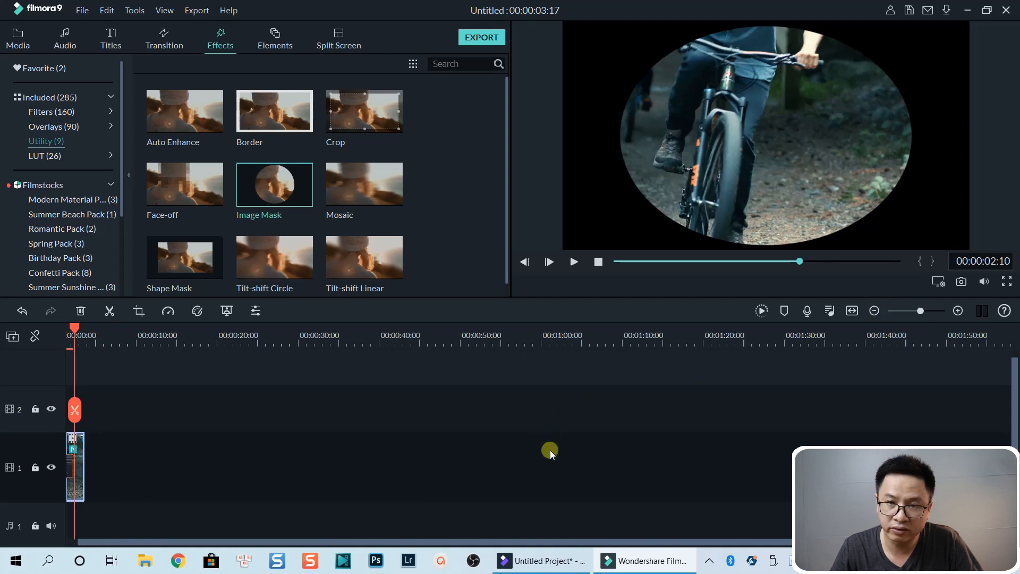
scroll(539, 476, "down", 2)
scroll(539, 477, "up", 3)
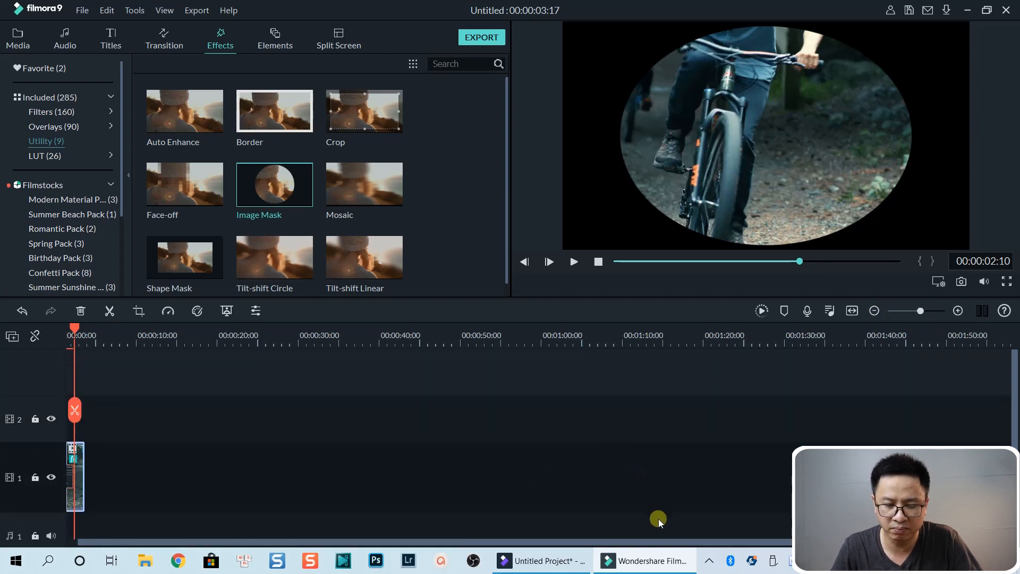
Step: Return to FilmoraPro and select the Boy clip with the playhead at 00:00:03:02
left_click(553, 561)
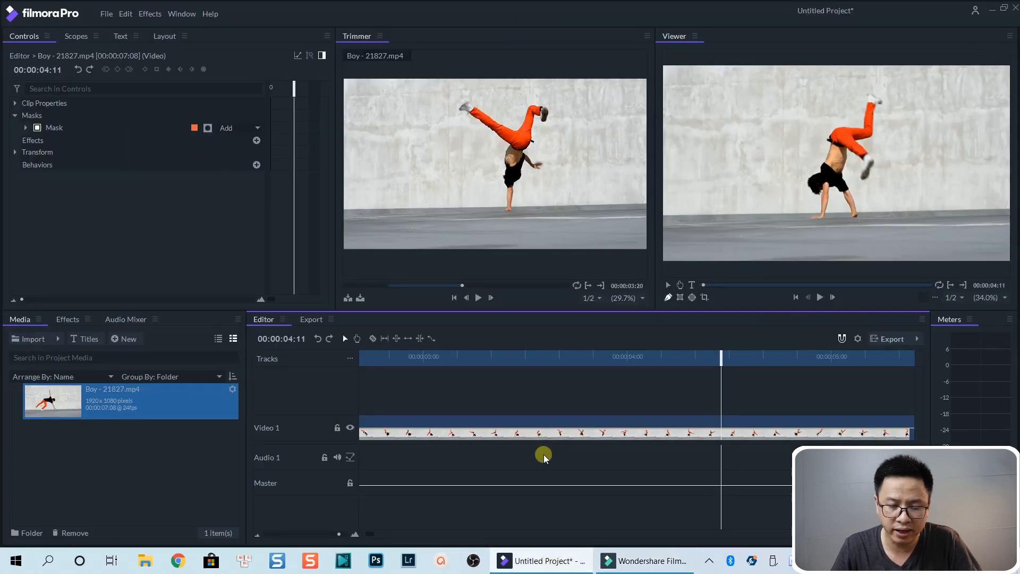
scroll(707, 413, "down", 6)
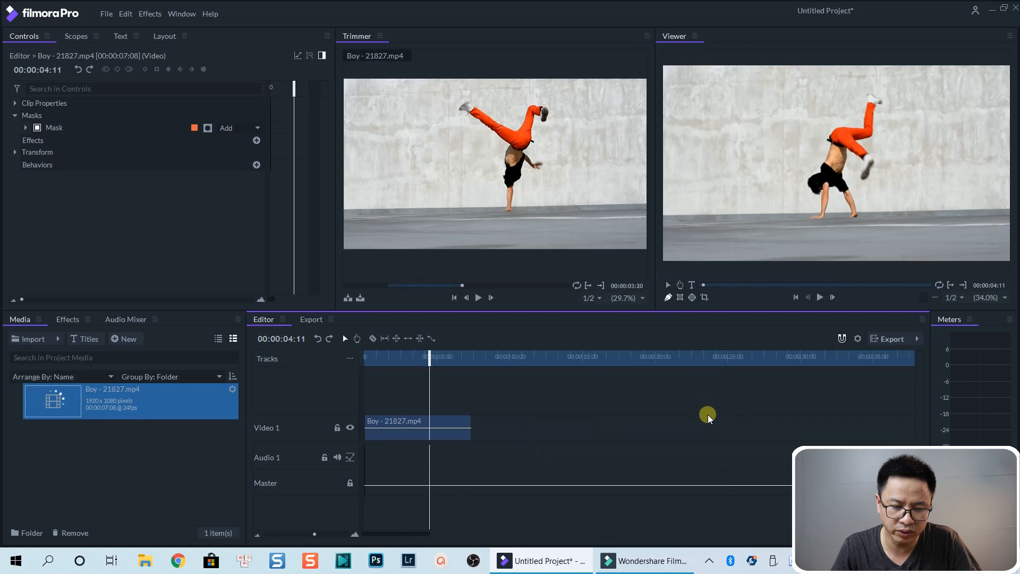
scroll(605, 436, "up", 6)
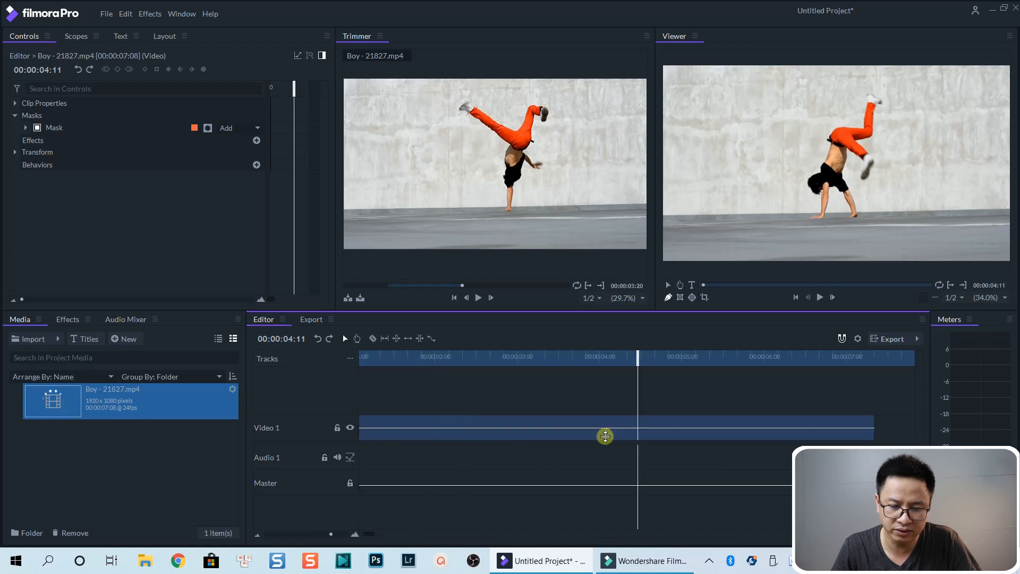
scroll(685, 424, "down", 5)
scroll(687, 424, "up", 1)
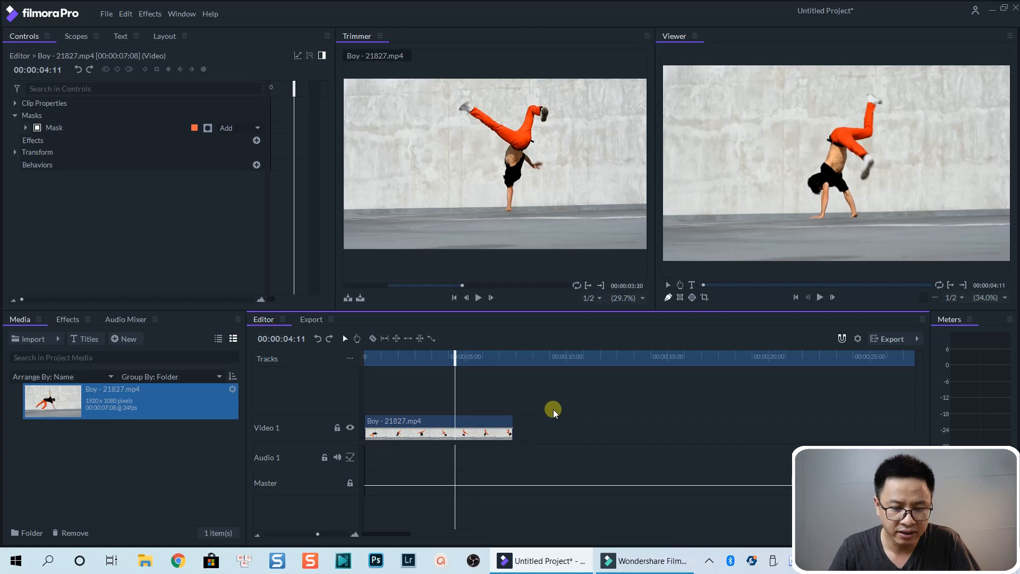
left_click(426, 364)
left_click(433, 430)
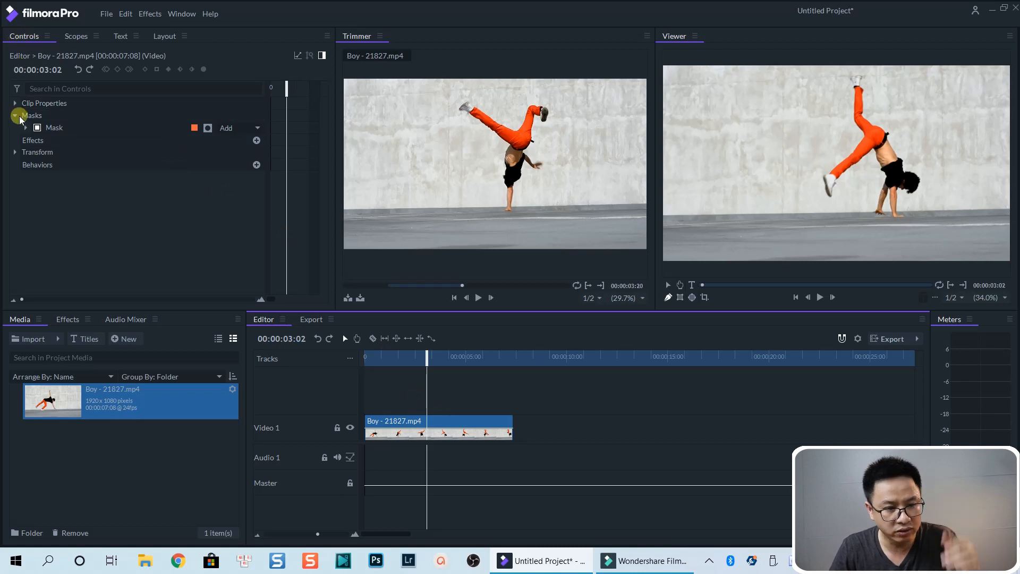
Step: Expand the Boy clip's Transform controls and add Position, Scale and Rotation keyframes at 00:00:03:02
left_click(15, 151)
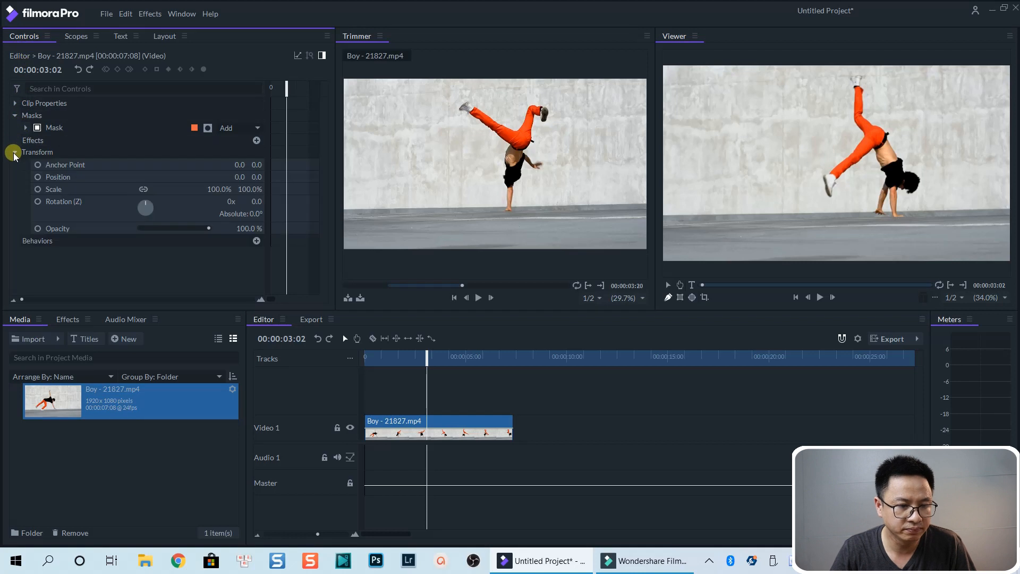
left_click(37, 176)
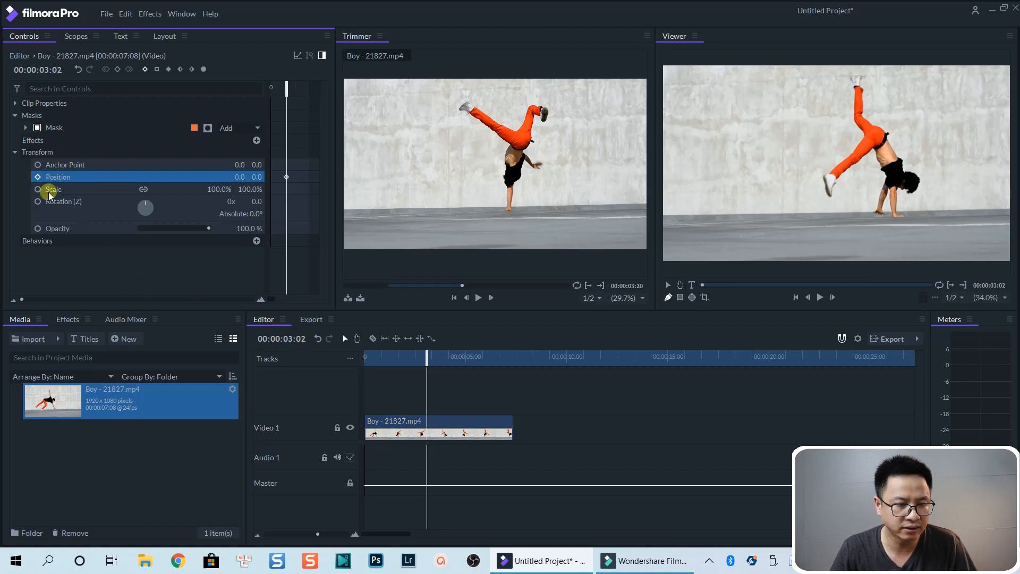
left_click(38, 189)
left_click(37, 201)
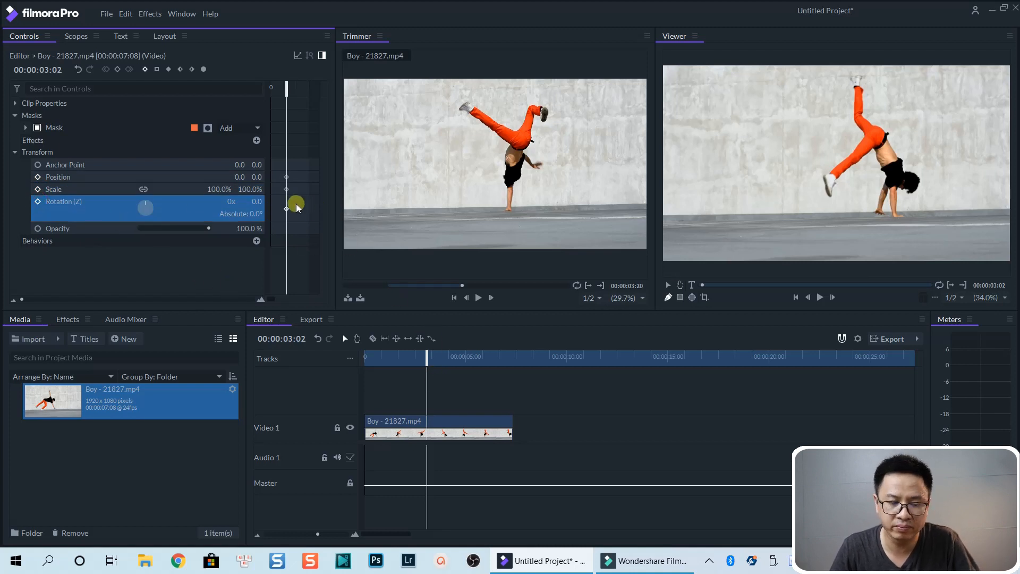
Step: Move the playhead to 00:00:04:21 and set the Boy clip's Scale to 200% there
key("Right")
key("Right")
key("Right")
key("Right")
key("Right")
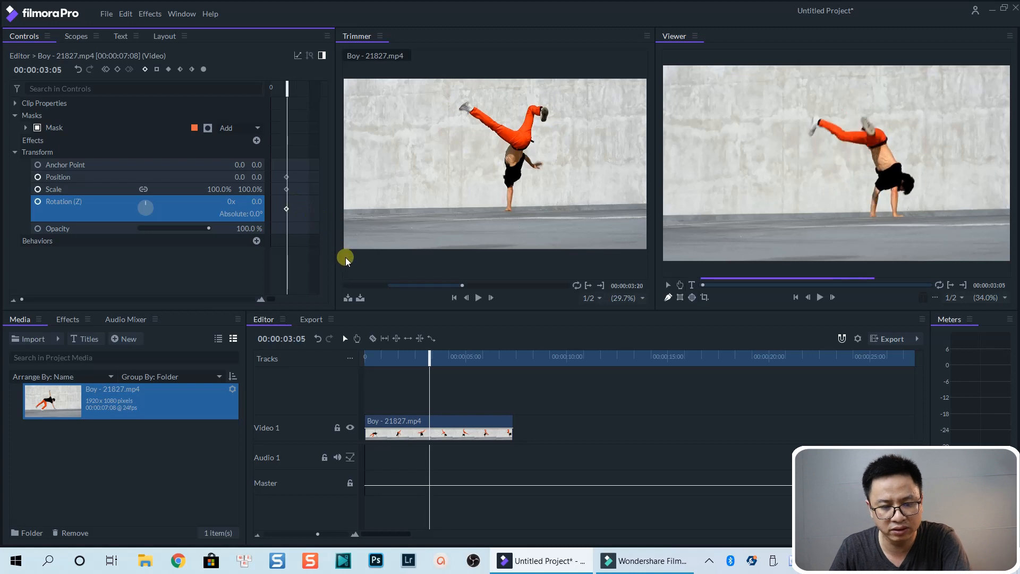
left_click(463, 357)
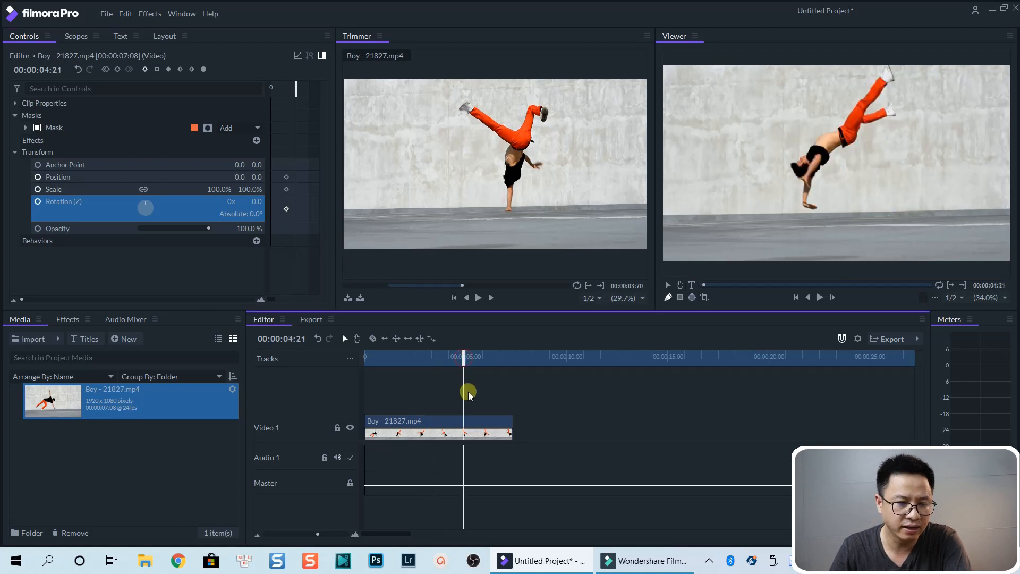
left_click(248, 189)
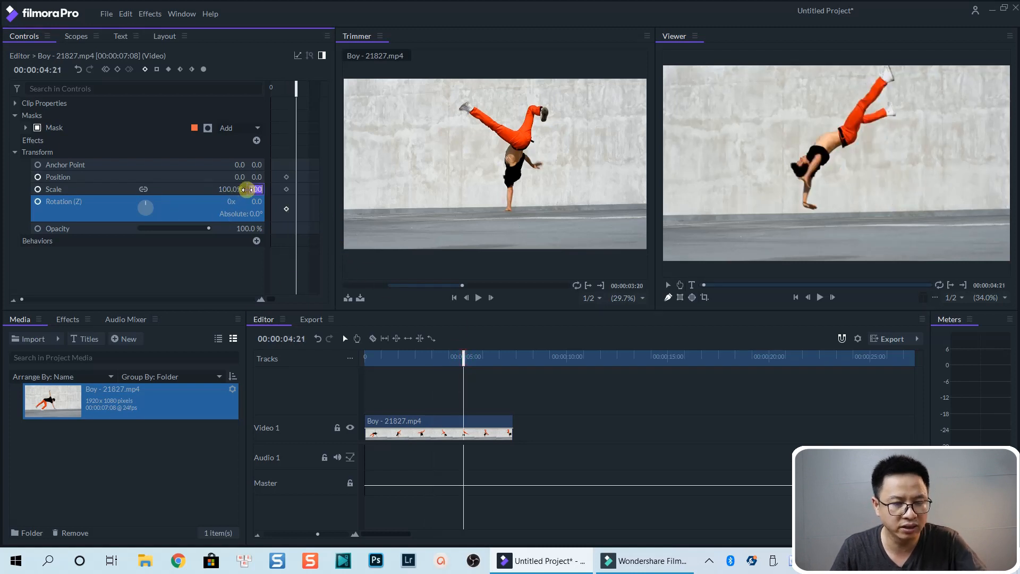
type("200")
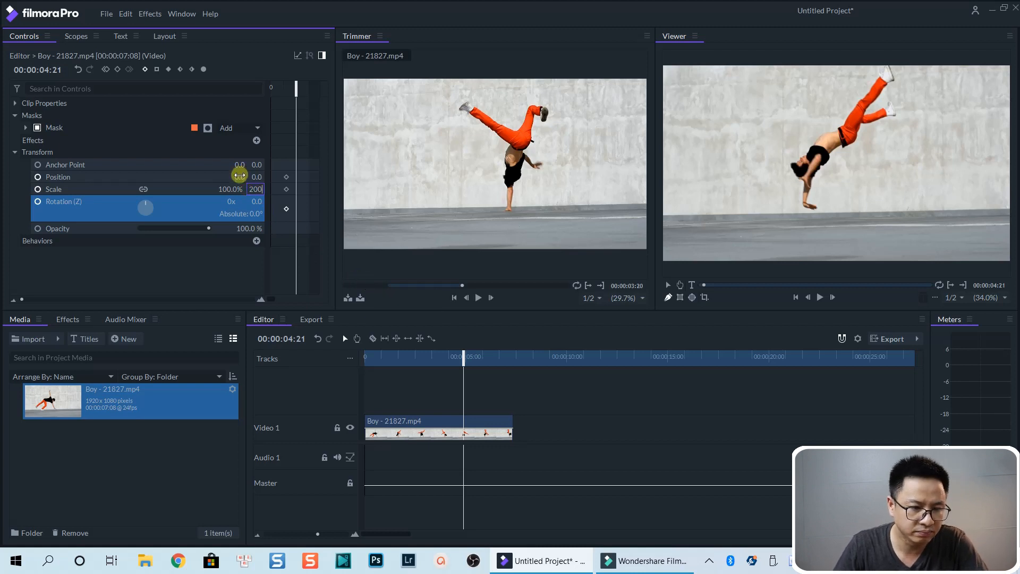
left_click(481, 391)
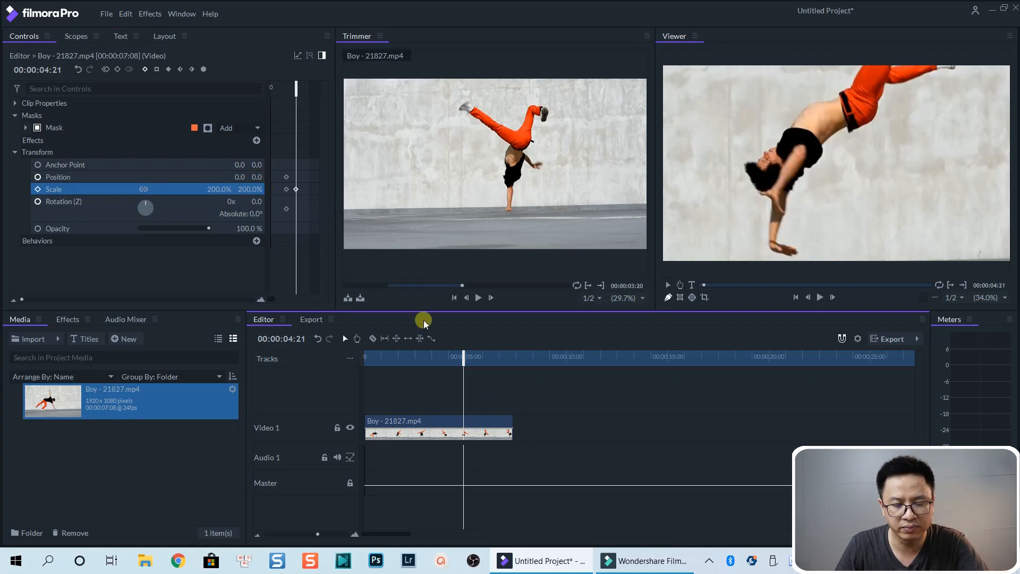
Step: Play back the Boy clip from the scaling keyframes to preview the zoom animation
left_click(410, 357)
key("space")
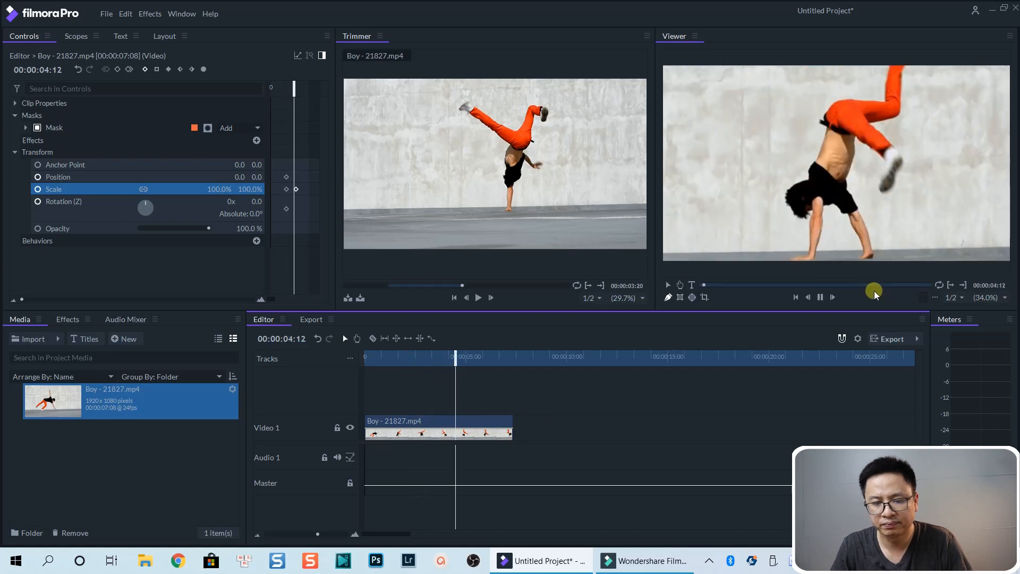
key("space")
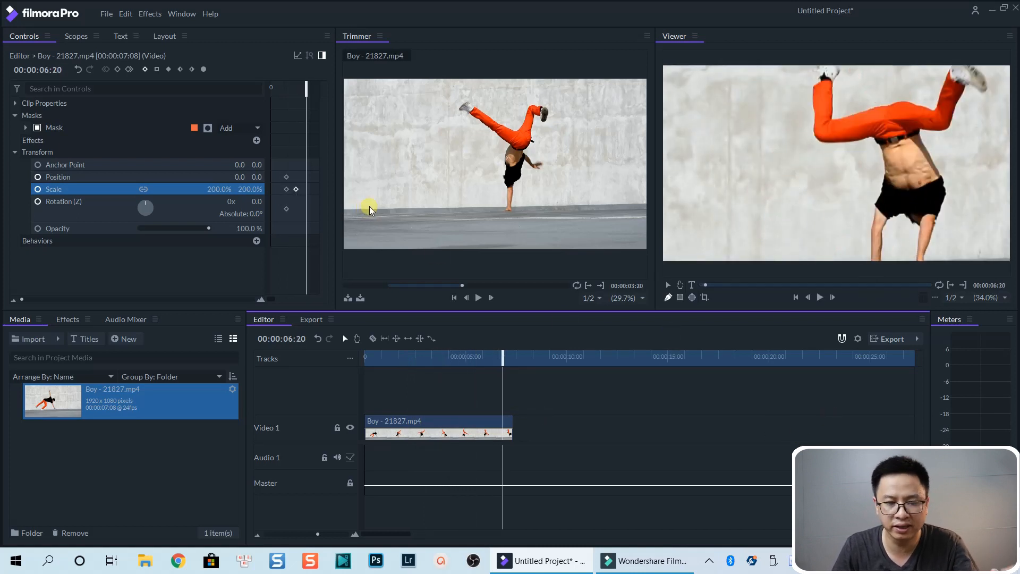
Step: Select the Scale keyframes at 00:00:03:02 and set their temporal interpolation to Smooth In
left_click_drag(310, 198, 273, 166)
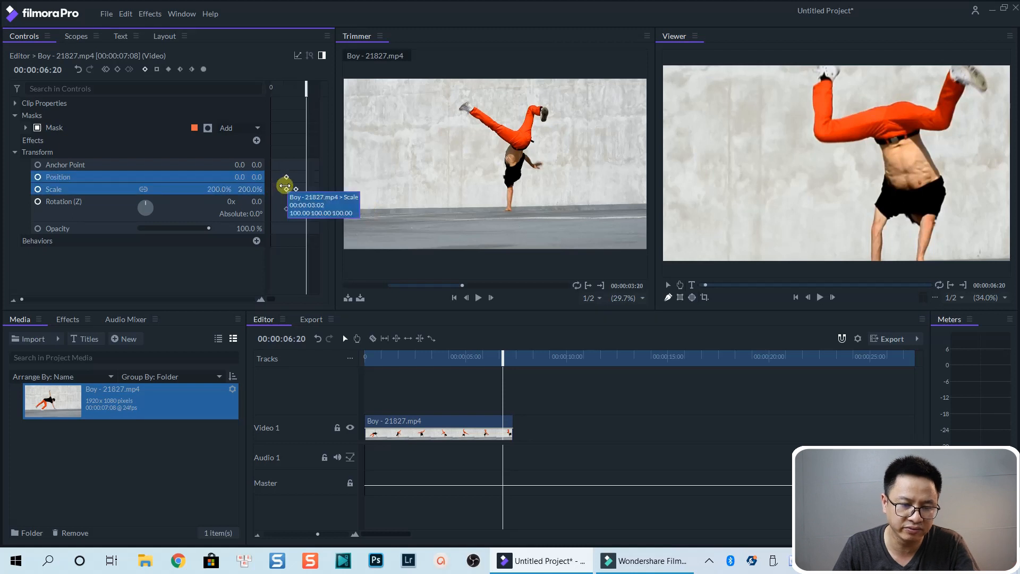
right_click(285, 187)
mouse_move(329, 315)
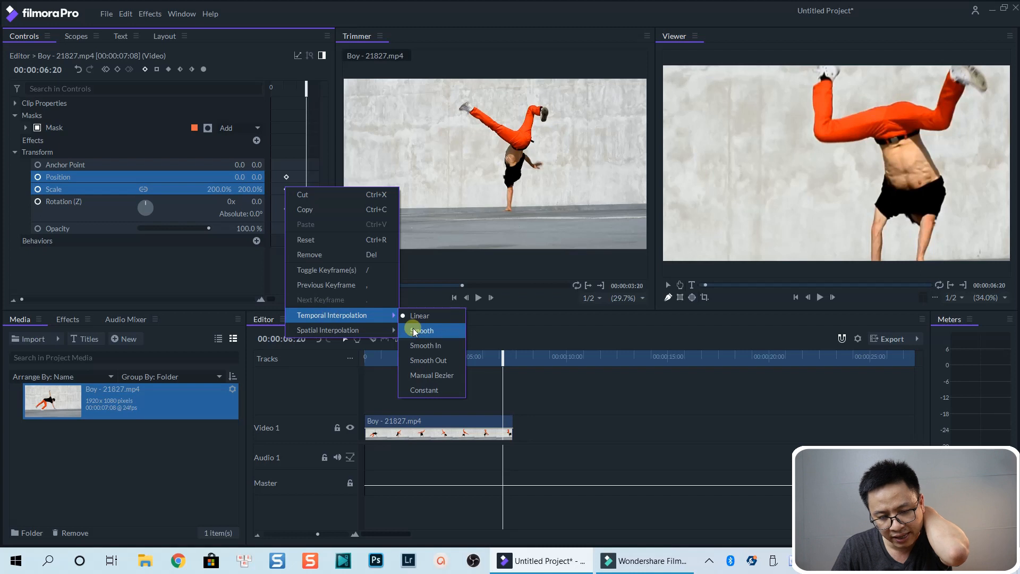
left_click(427, 346)
Step: Play back the Boy clip from about 00:00:05:12 to preview the eased zoom
left_click(475, 353)
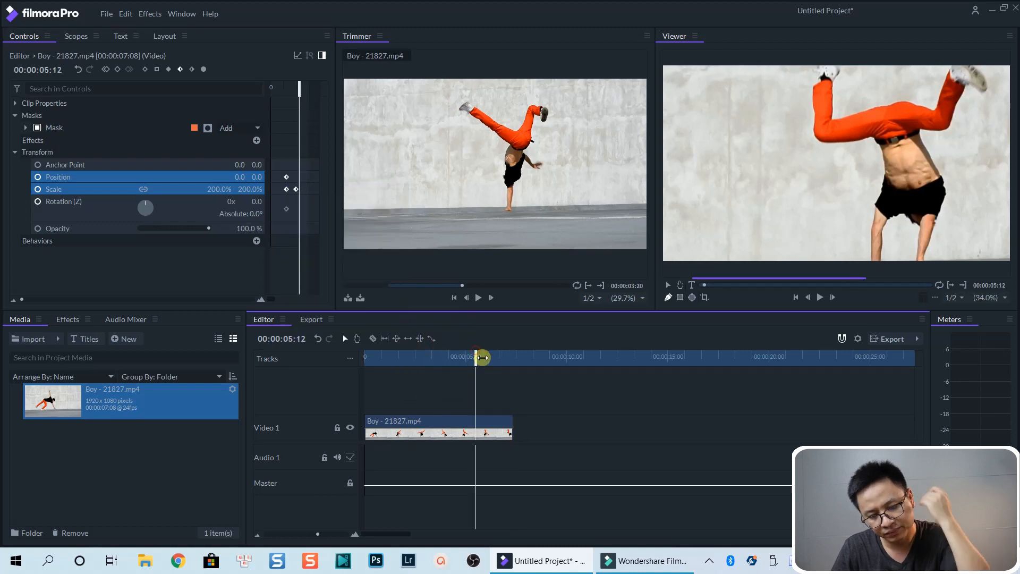
key("space")
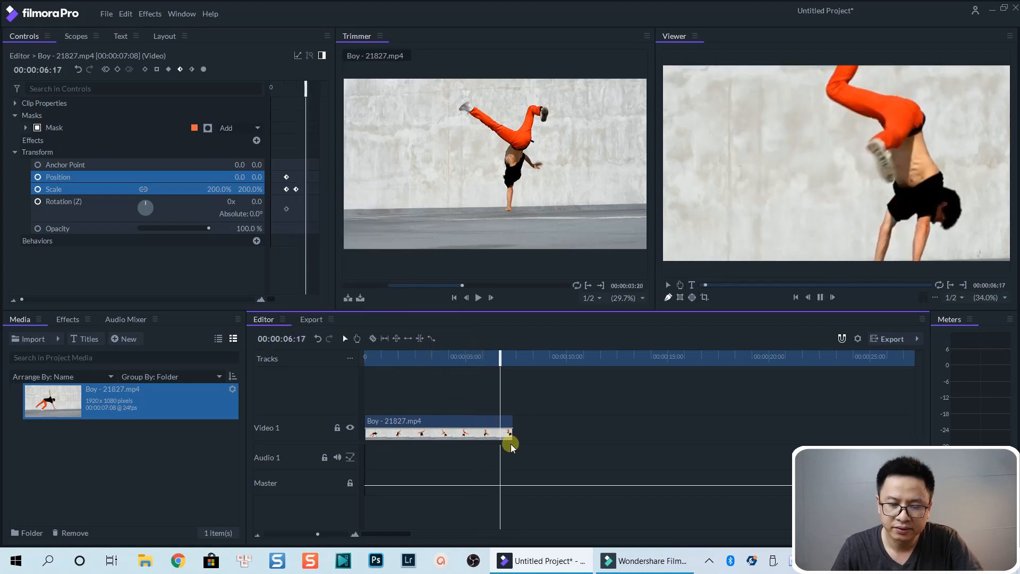
key("space")
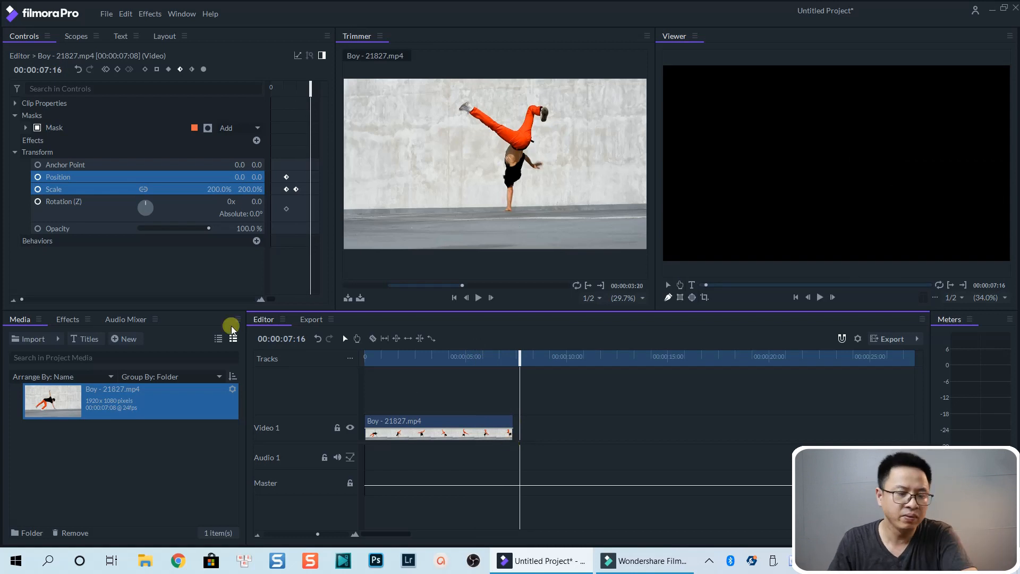
Step: Import the LowerThirds 40 title from the installed titles into the media library
left_click(85, 341)
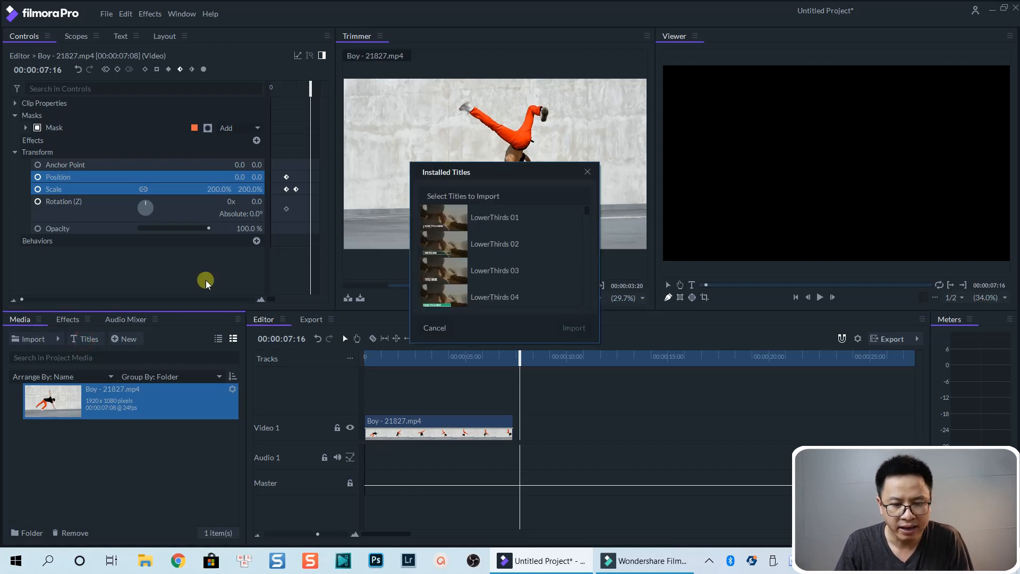
scroll(481, 226, "down", 7)
scroll(486, 249, "down", 5)
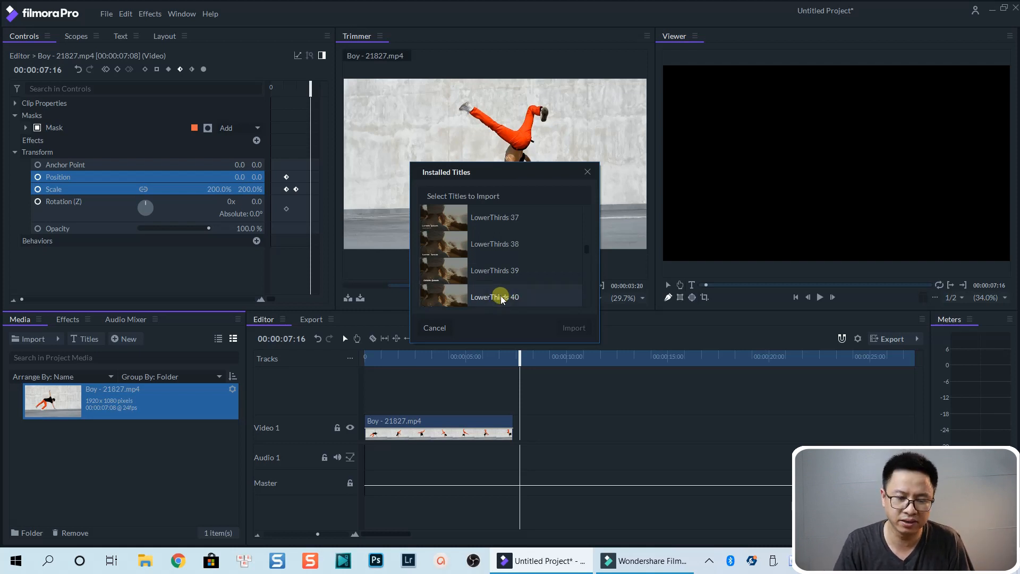
left_click(456, 299)
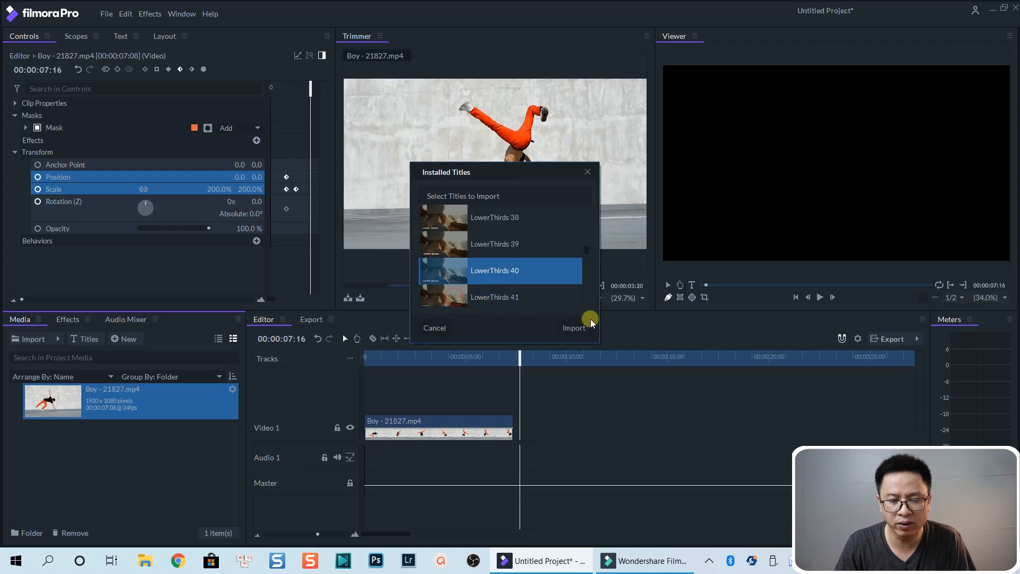
left_click(570, 327)
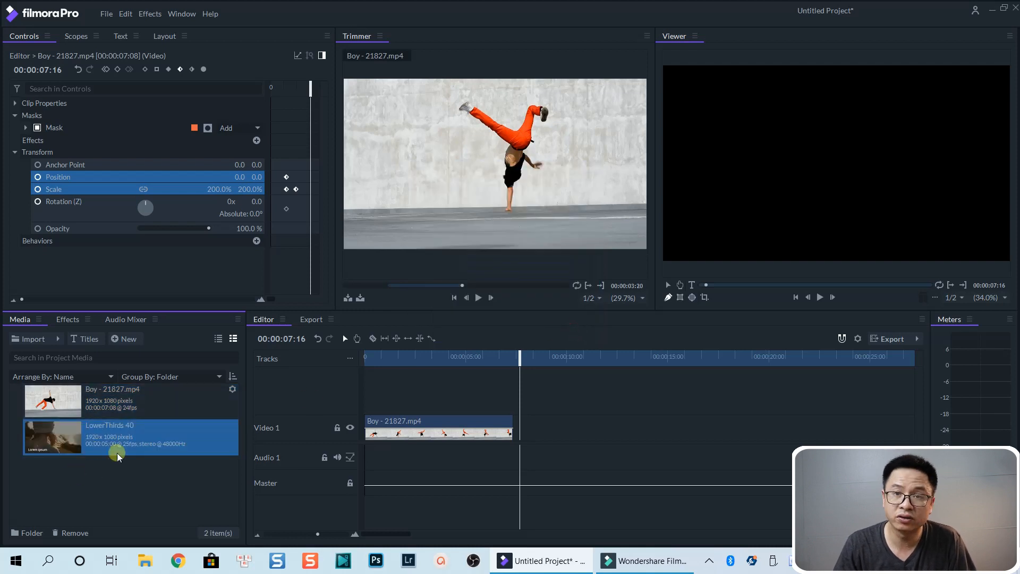
Step: Add LowerThirds 40 at the start of a new track above the Boy clip and play it back
left_click_drag(51, 452, 363, 399)
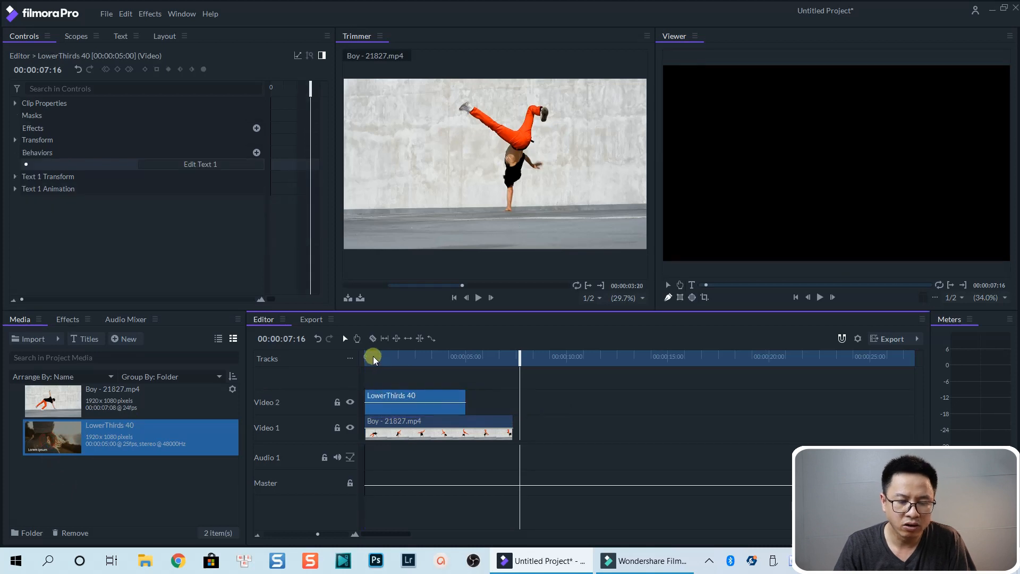
left_click(371, 356)
key("space")
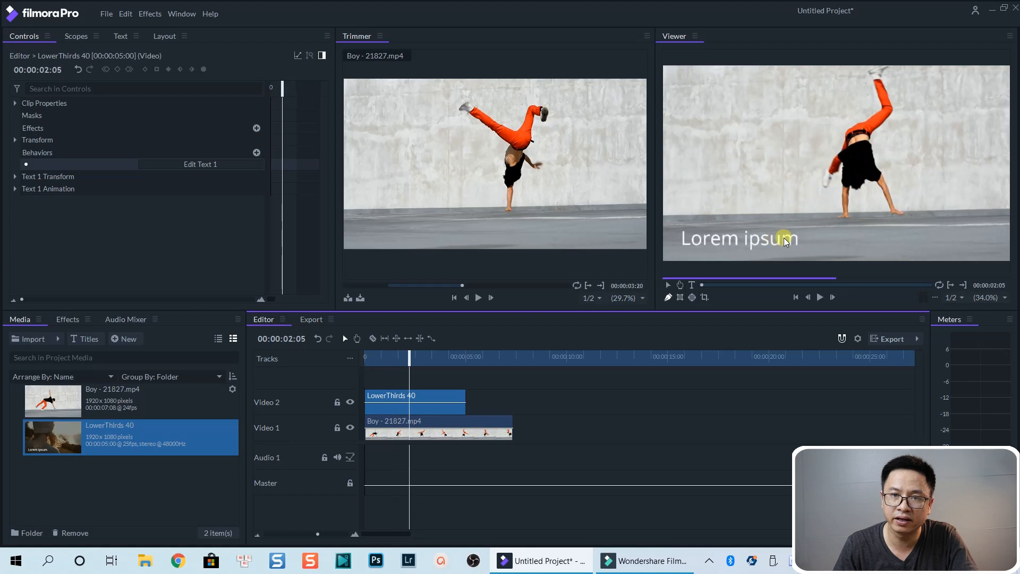
key("space")
Step: Select the Lorem ipsum title and move it slightly up and to the right in the viewer
left_click(745, 243)
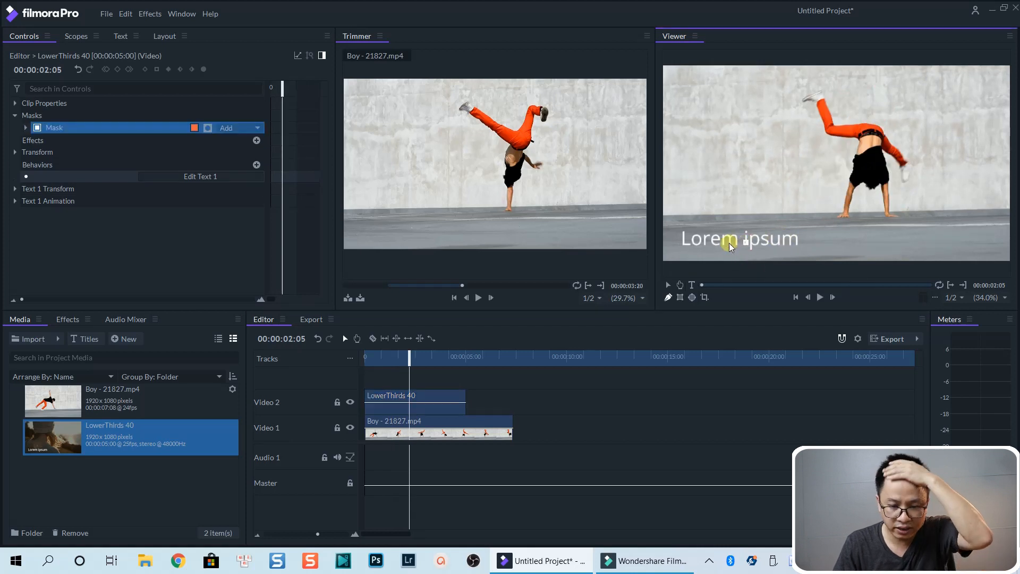
left_click(687, 239)
left_click(428, 402)
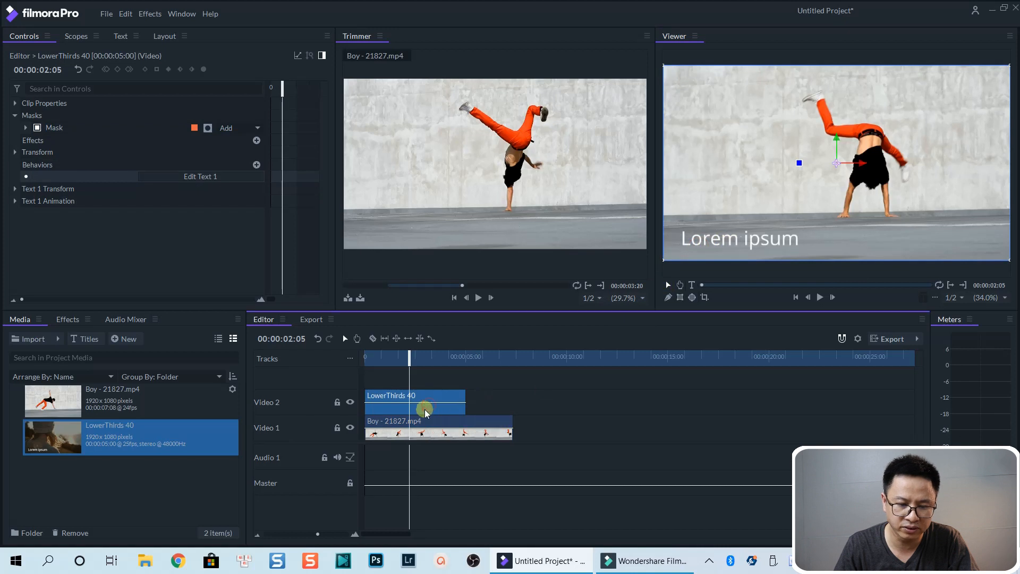
mouse_move(714, 237)
left_mouse_down()
mouse_move(742, 219)
mouse_move(726, 232)
left_mouse_up()
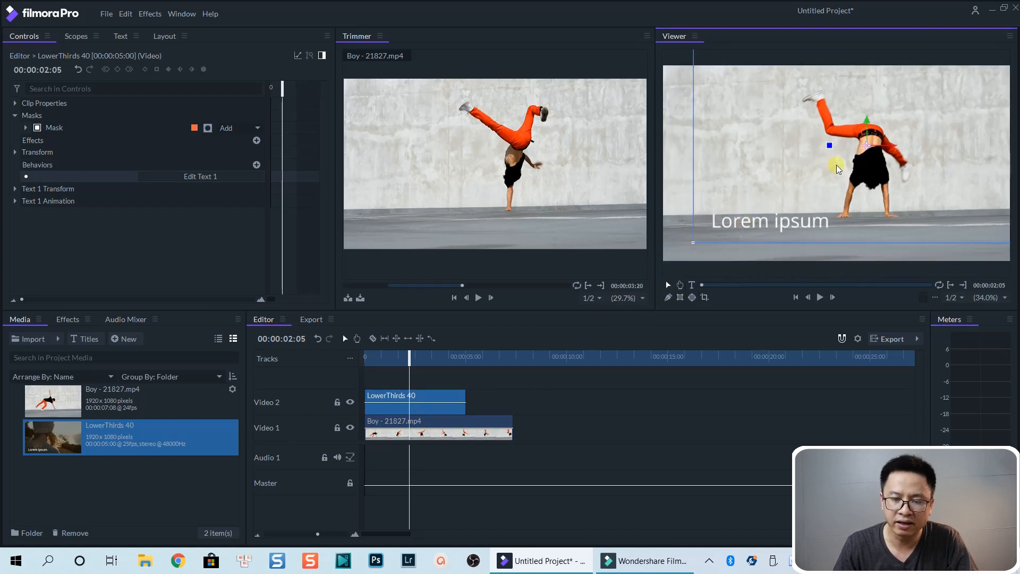